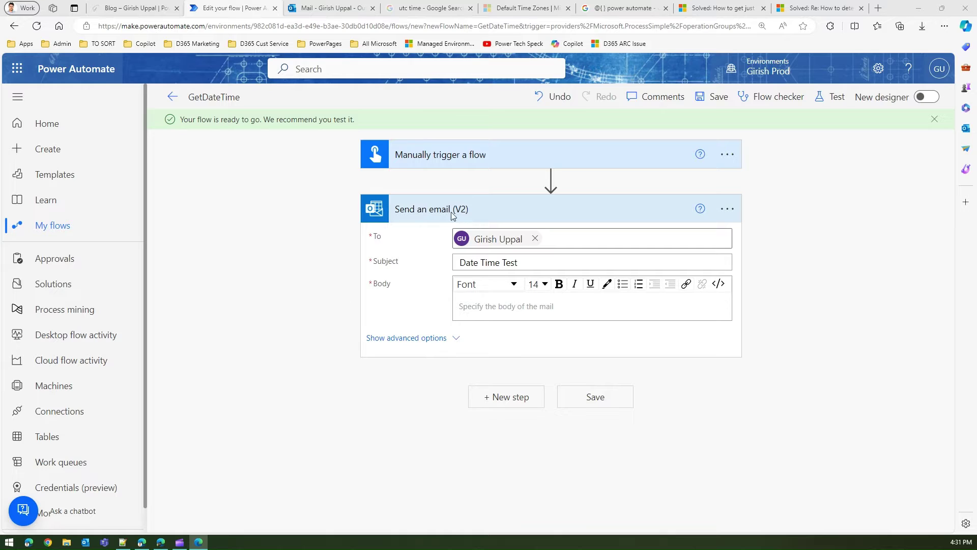
Add two empty lines in the Send an email (V2) body.
left_click(484, 308)
key("Return")
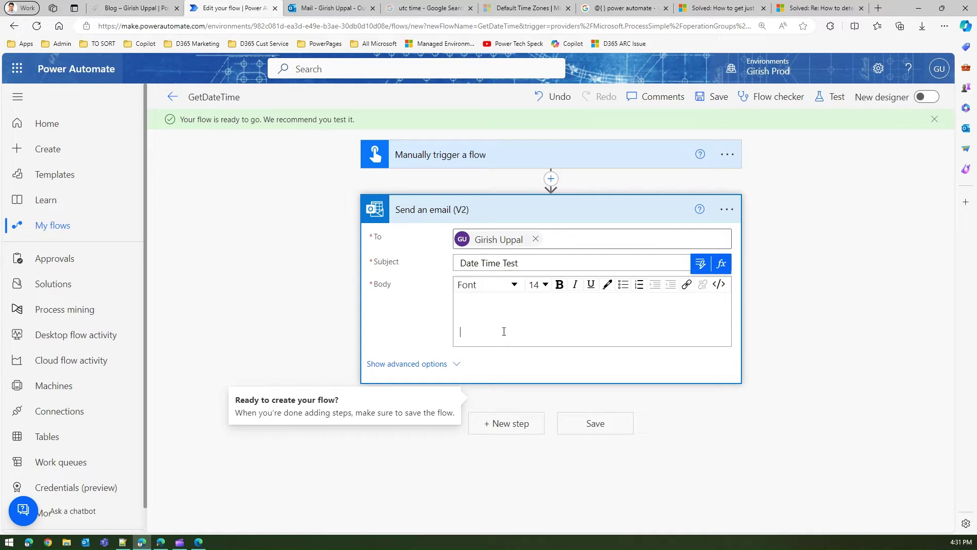
key("Return")
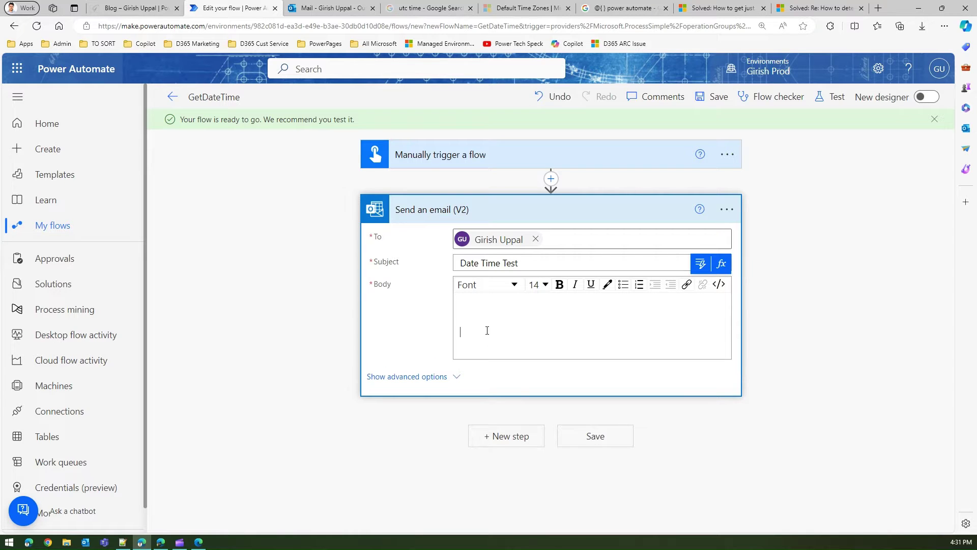
Insert a utcNow() expression token into the email body.
left_click(724, 265)
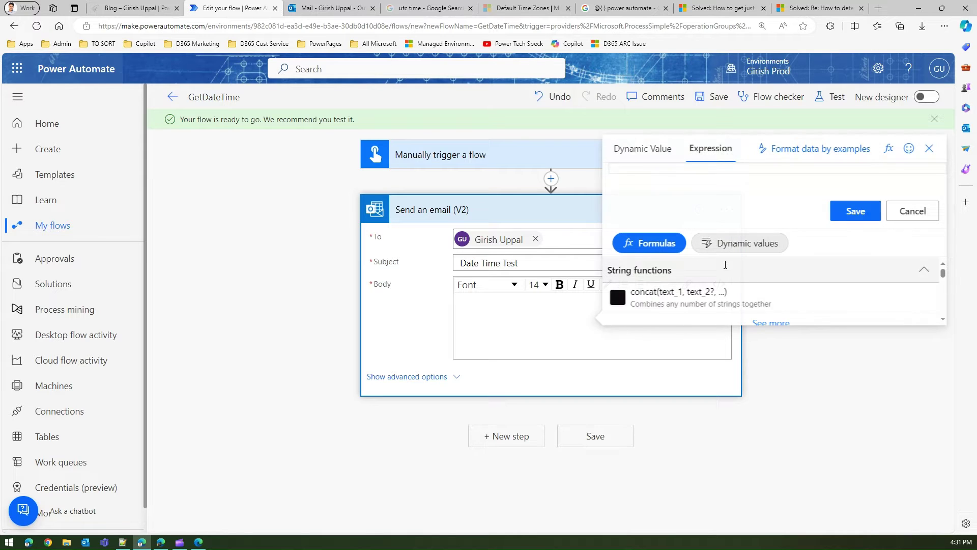
left_click(629, 167)
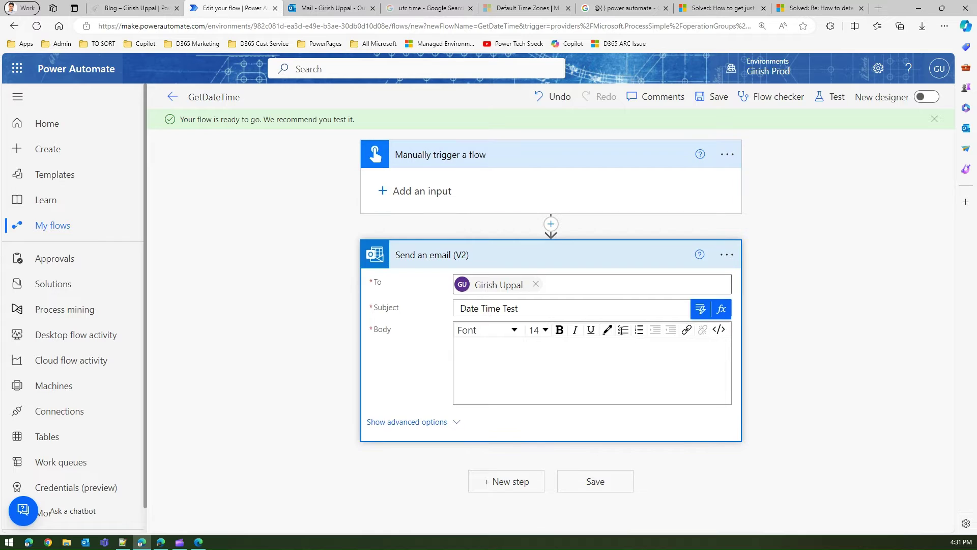
left_click(725, 310)
left_click(725, 309)
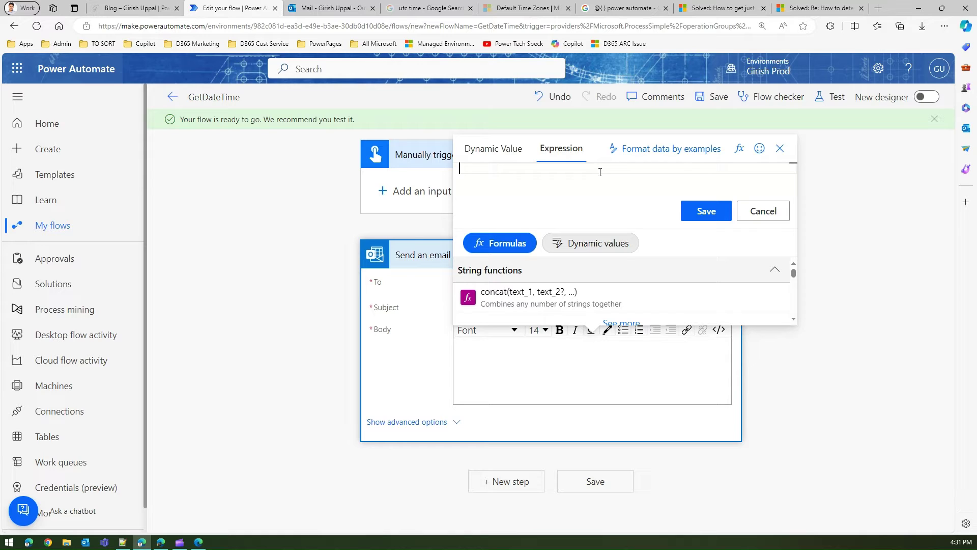
type("utcNow()")
left_click(705, 211)
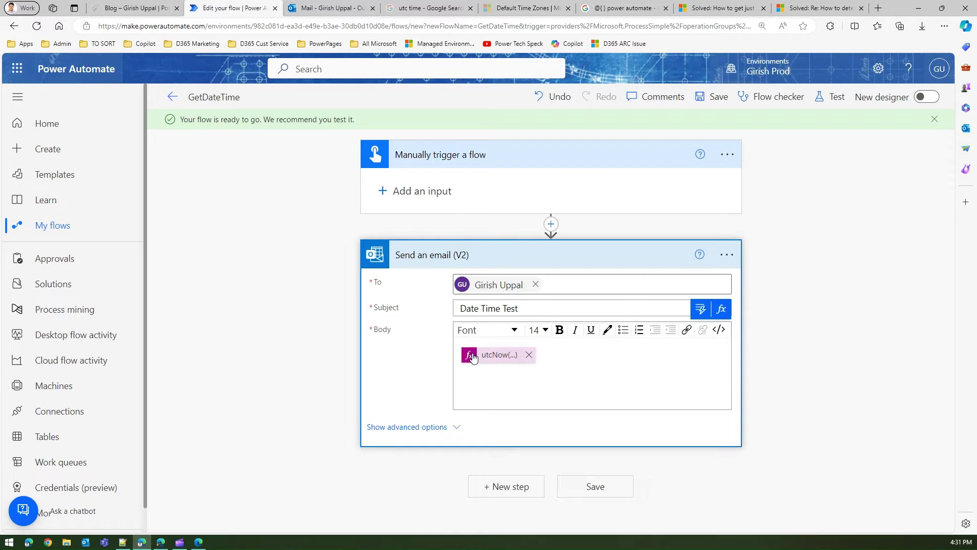
Save the flow and run a manual test of GetDateTime.
left_click(593, 487)
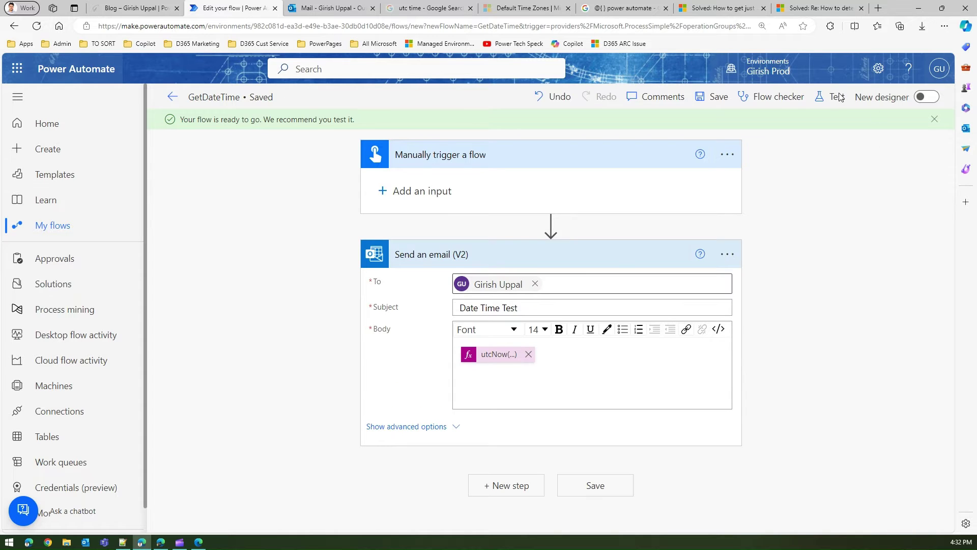
left_click(838, 98)
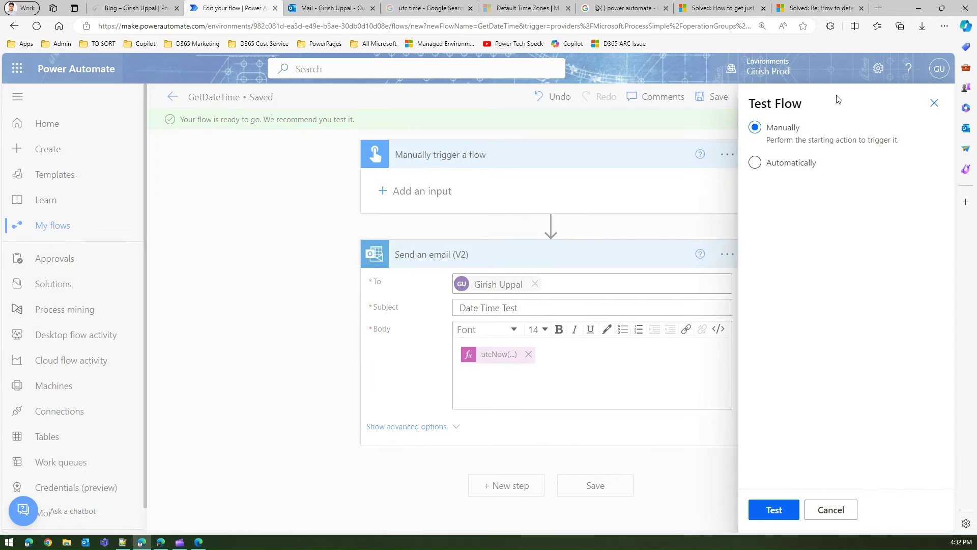
left_click(769, 510)
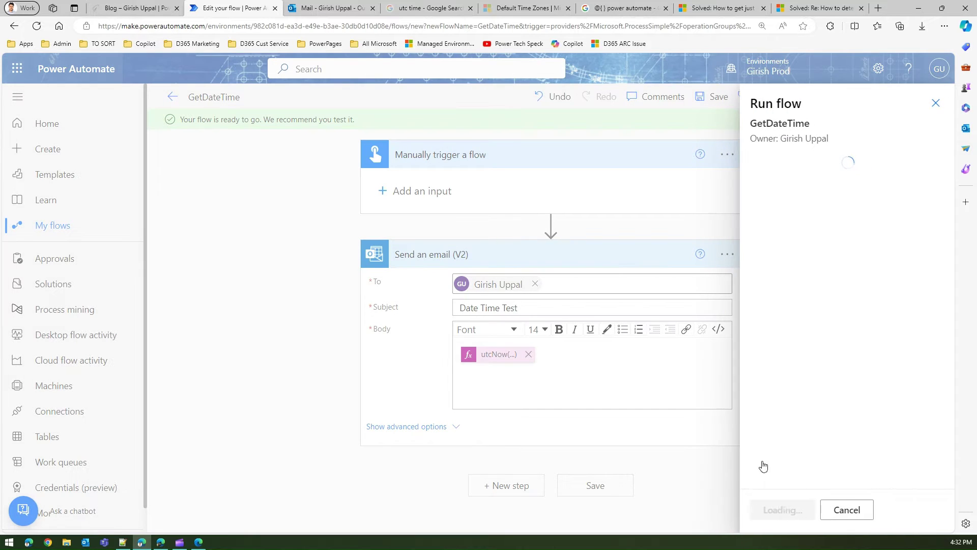
left_click(789, 511)
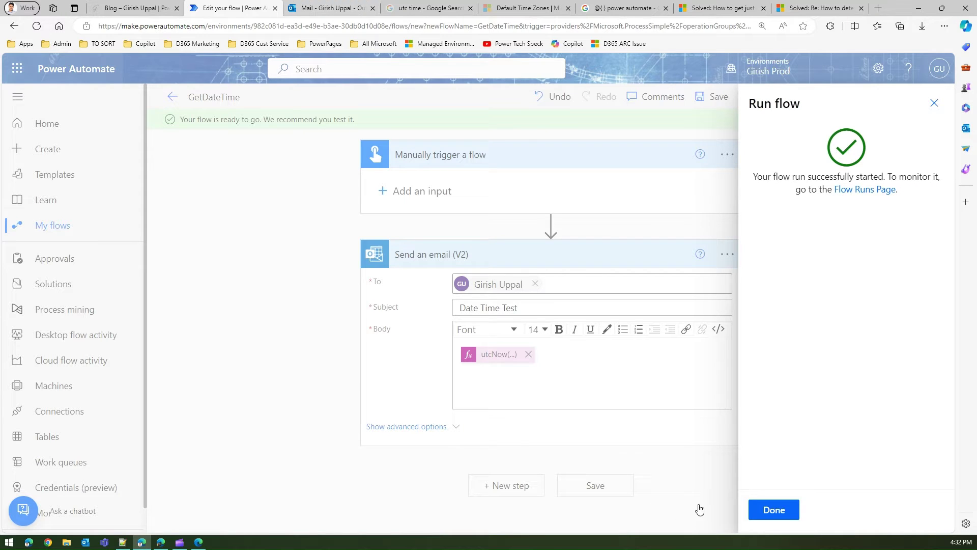
left_click(772, 512)
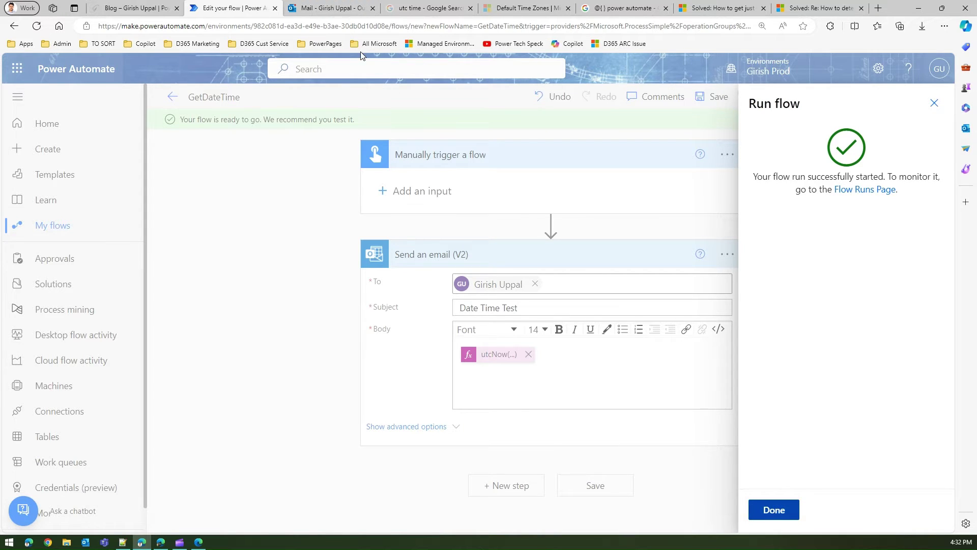
Open the Date Time Test email in Outlook, select its timestamp, and return to run history.
left_click(322, 11)
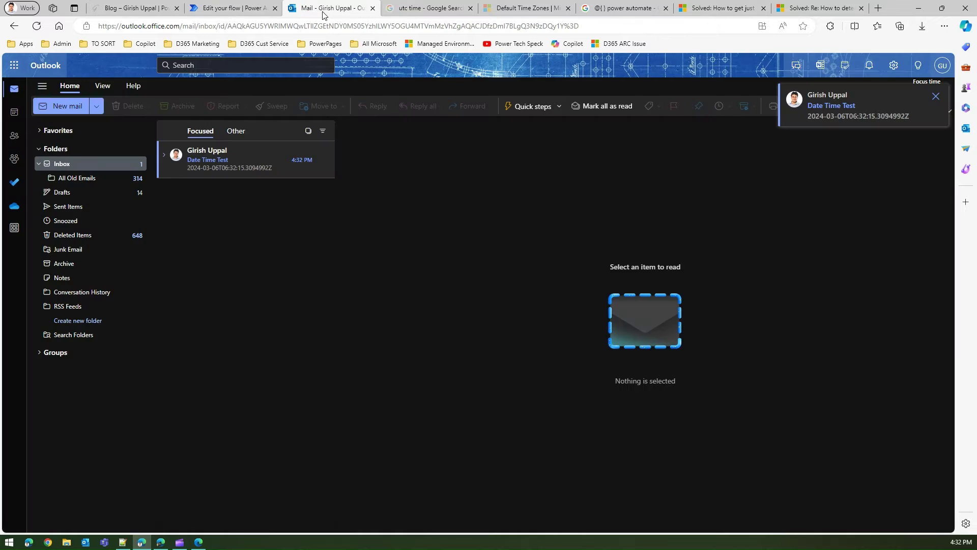
left_click(227, 166)
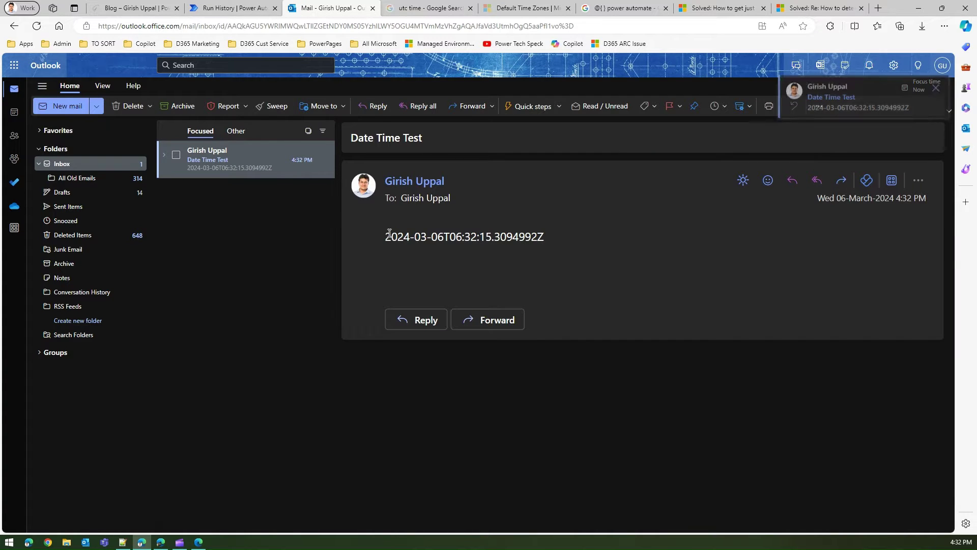
left_click_drag(385, 237, 534, 235)
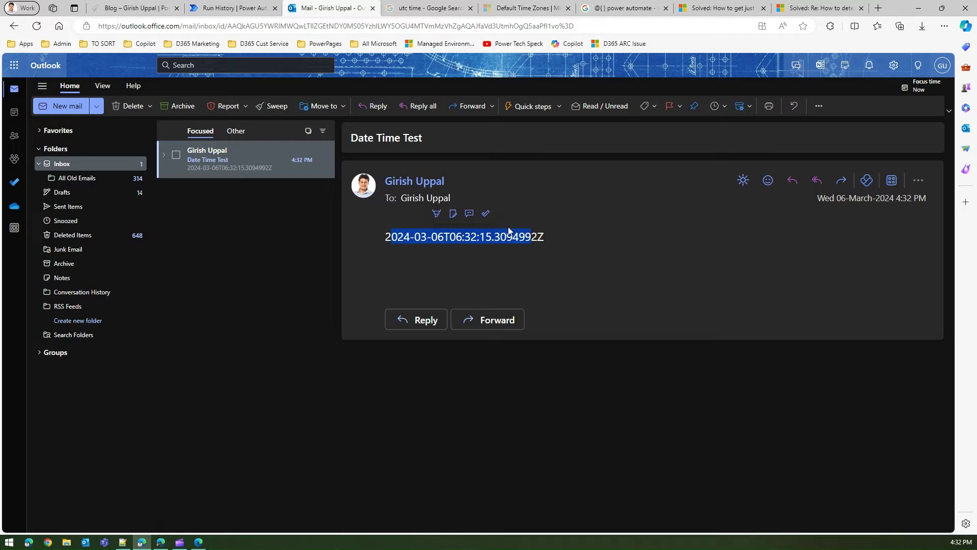
left_click(238, 10)
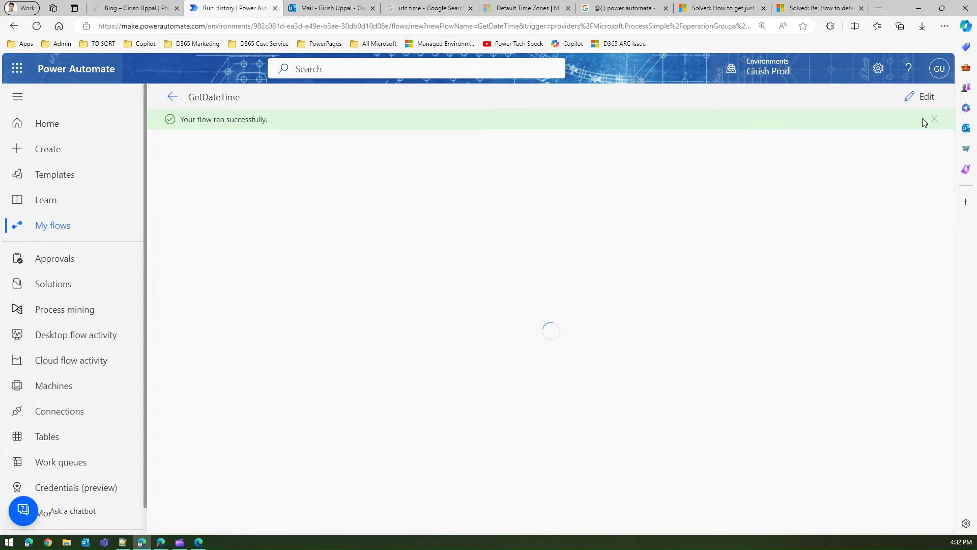
Edit the flow and type a plain utcNow() line and an @{ } line in the body.
left_click(924, 99)
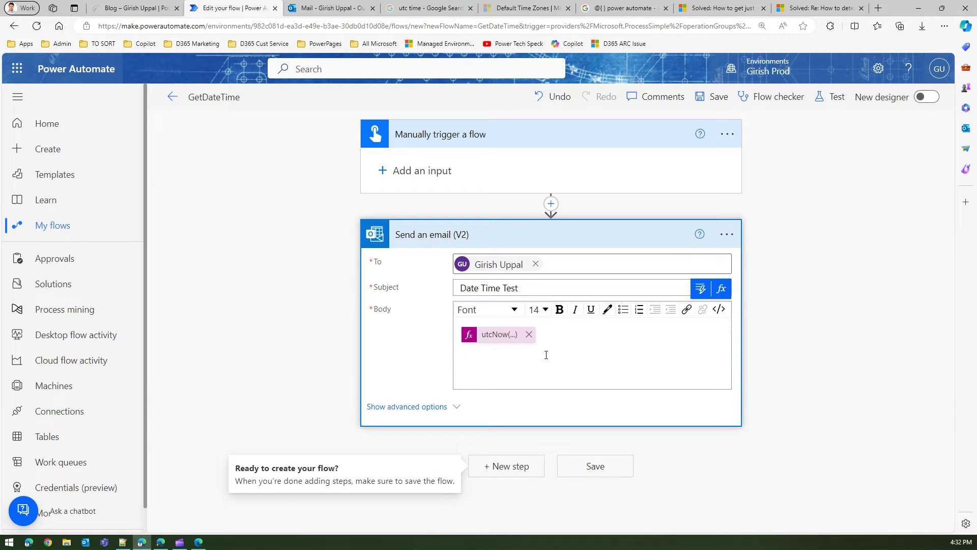
key("Return")
key("Return")
key("Return")
key("Return")
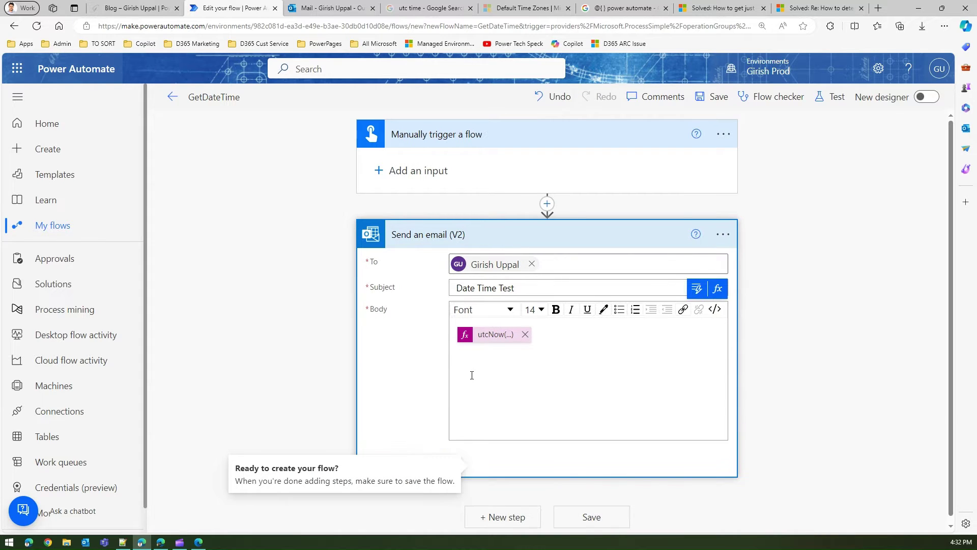
type("ut")
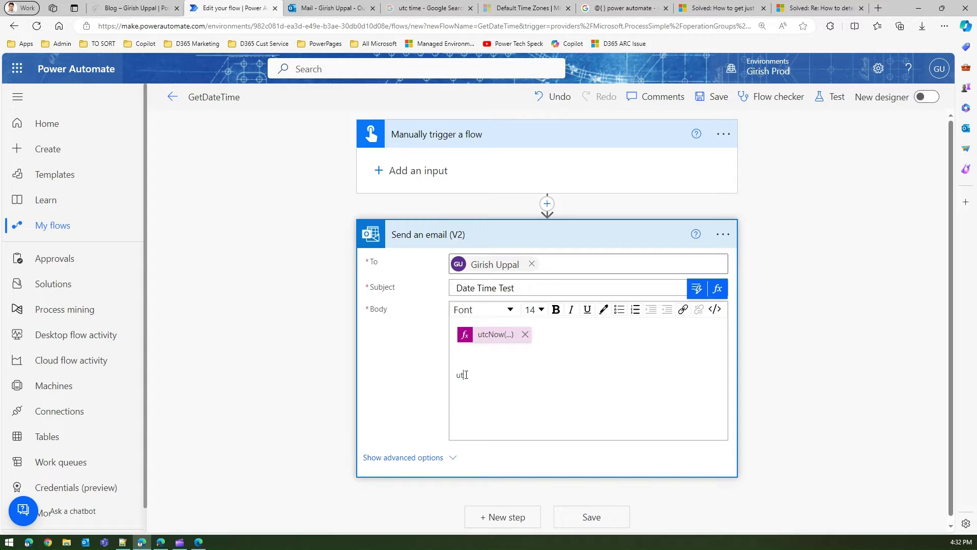
type("cNow()")
key("Return")
key("Return")
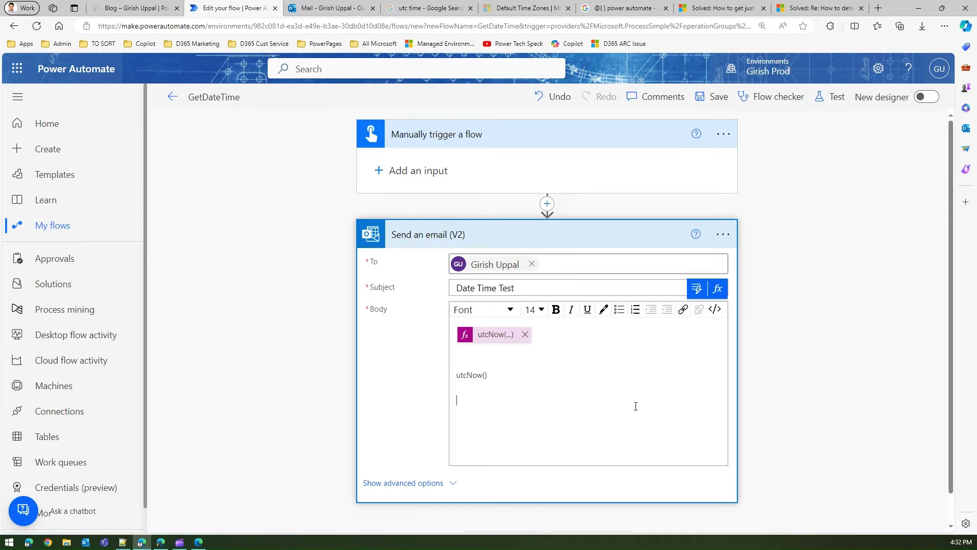
type("@{")
Paste utcNow() inside the braces to form @{ utcNow() } and save the flow.
left_click_drag(487, 375, 432, 374)
key("ctrl+c")
left_click(469, 401)
key("ctrl+v")
left_click_drag(467, 401, 500, 401)
left_click(525, 408)
left_click(707, 102)
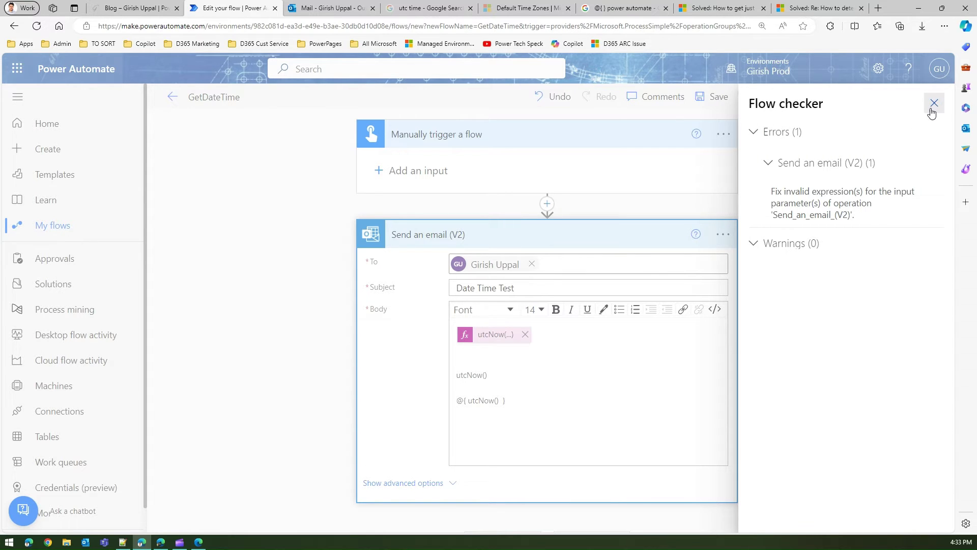
Delete the plain utcNow() line from the body and save the flow.
left_click(935, 105)
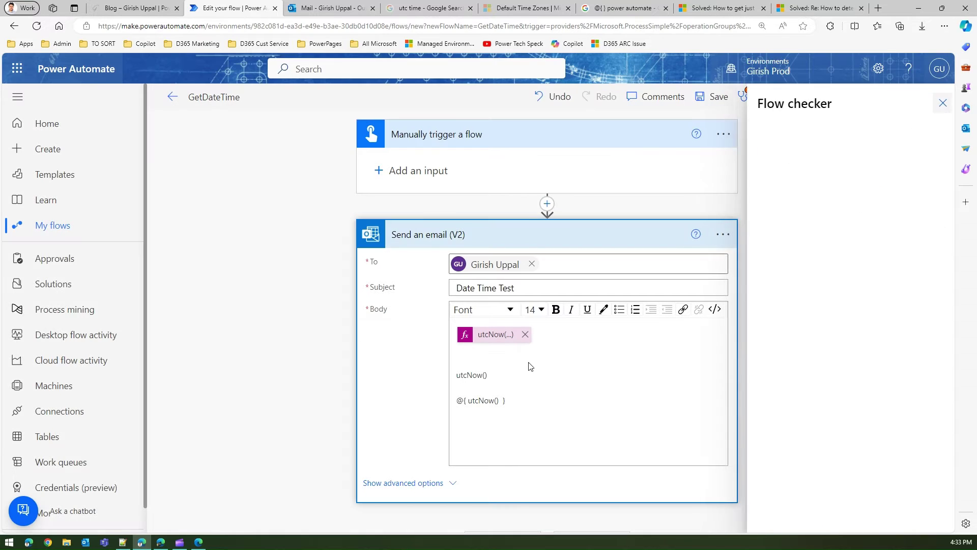
triple_click(463, 376)
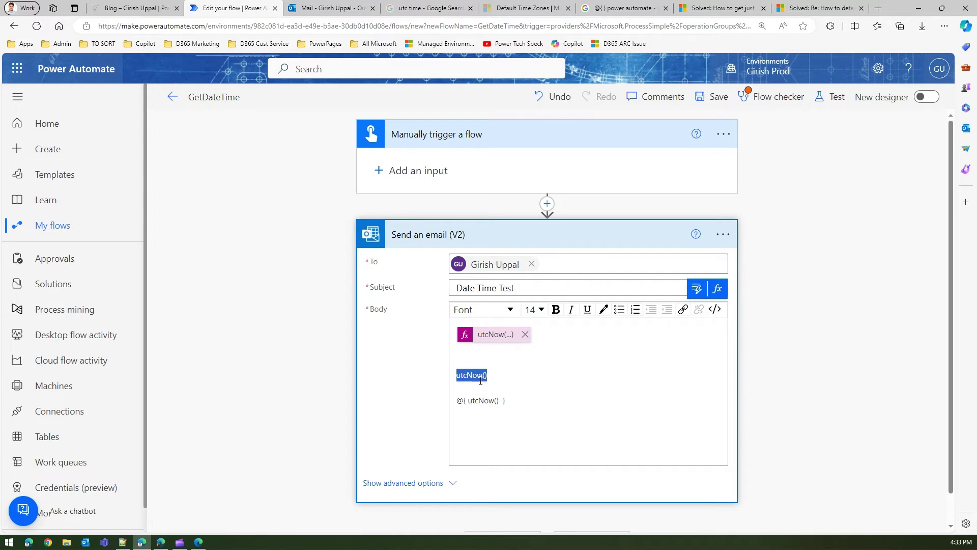
key("Delete")
key("Delete")
key("Delete")
key("Delete")
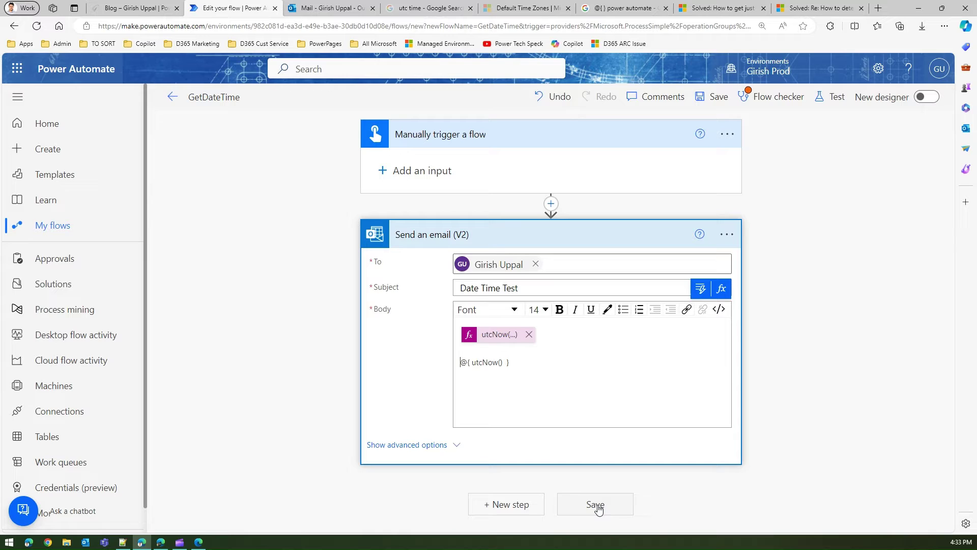
left_click(596, 504)
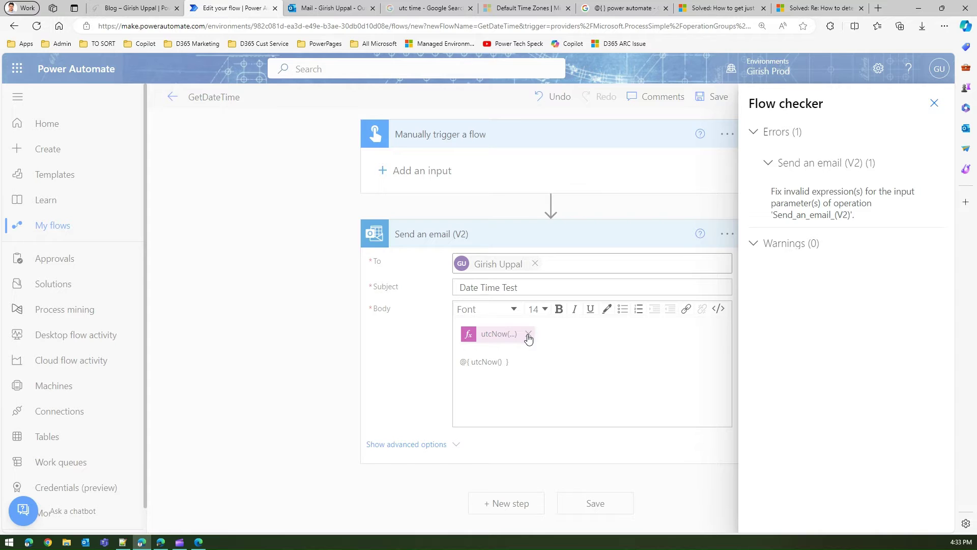
Remove the utcNow expression token and empty lines, leaving only the literal text, and save.
key("Escape")
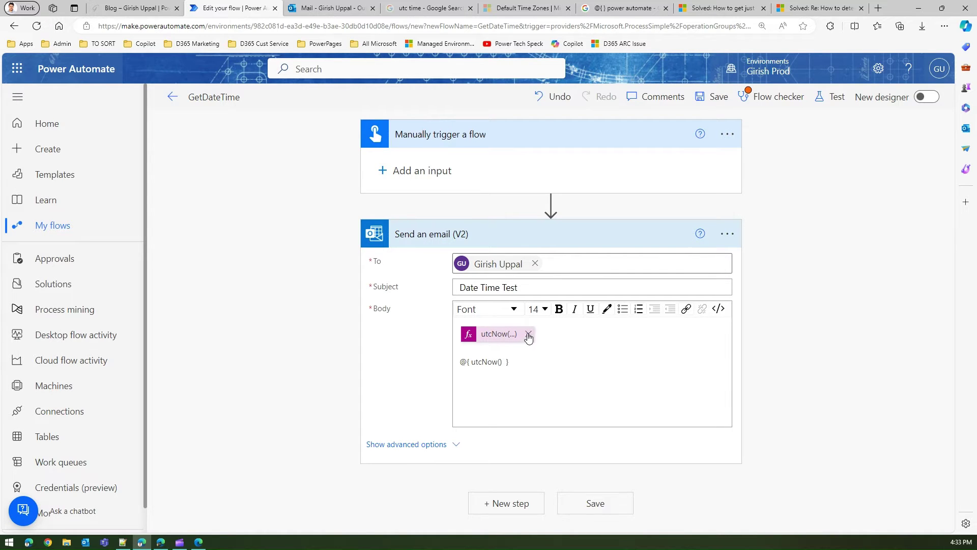
left_click(529, 334)
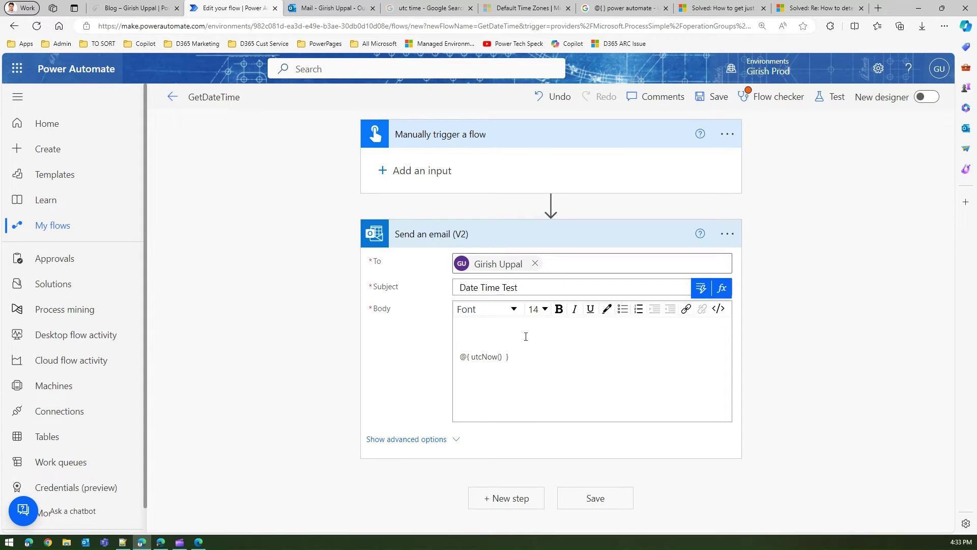
key("Delete")
key("Delete")
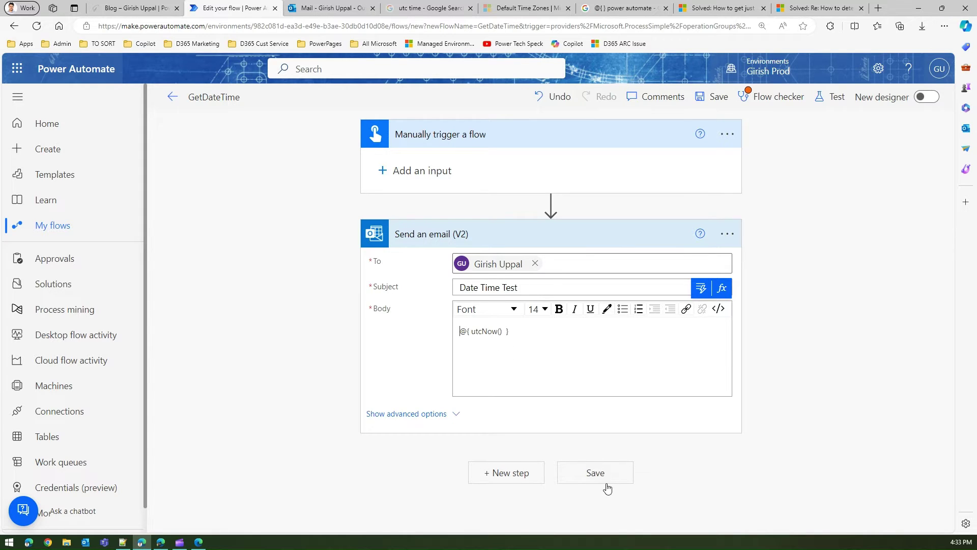
left_click(605, 473)
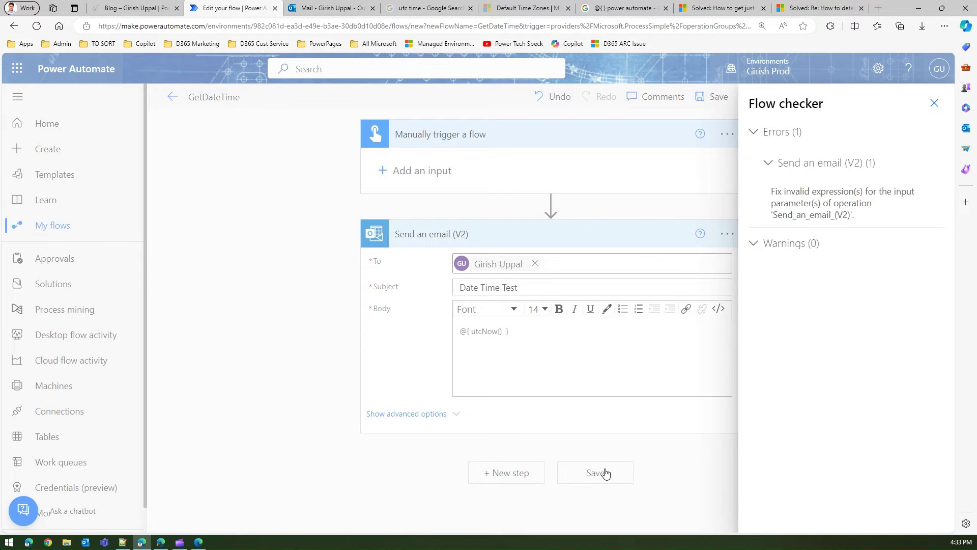
left_click(531, 330)
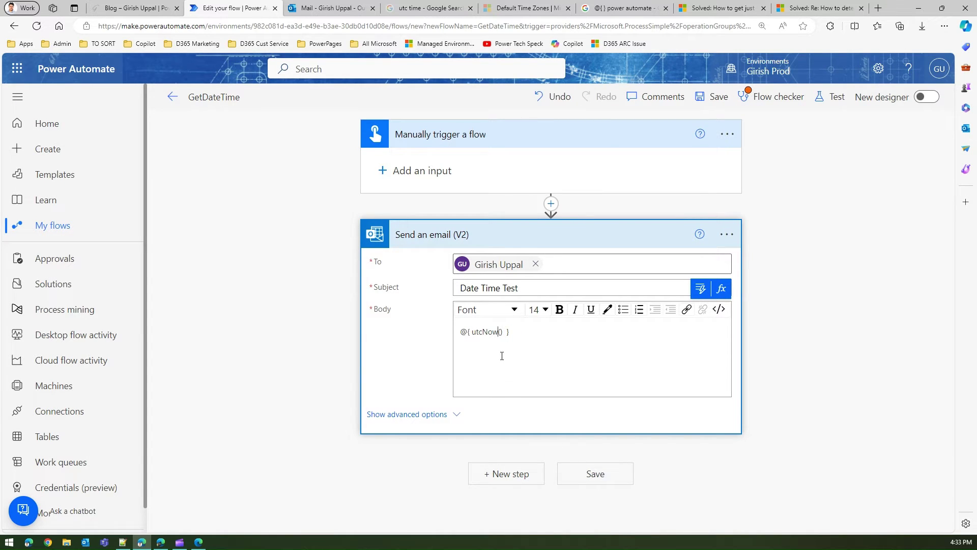
Remove the spaces inside the braces so the body reads @{utcNow()}.
left_click(472, 334)
key("BackSpace")
left_click(503, 333)
key("BackSpace")
key("BackSpace")
type(")")
Save the flow, recheck Flow checker until it shows Errors (0), and save again.
left_click(588, 474)
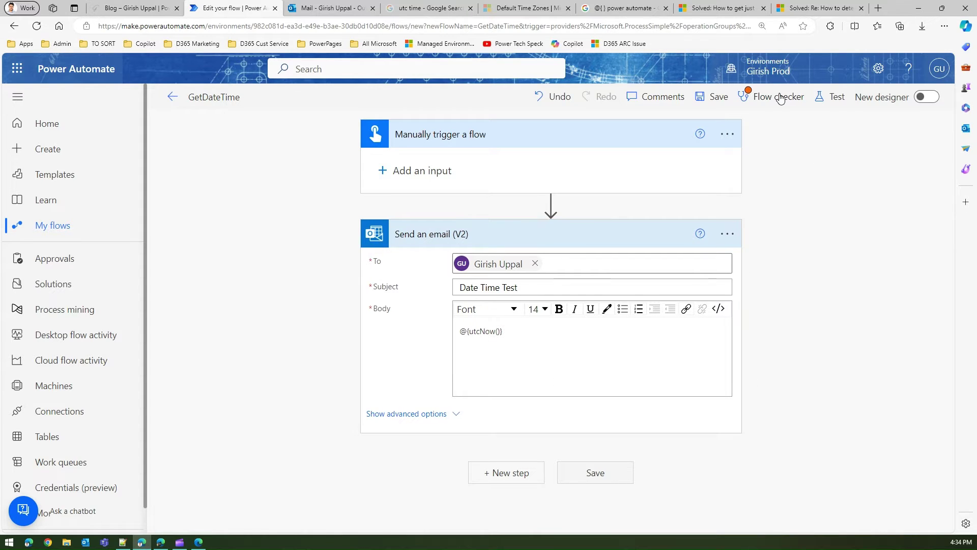
left_click(780, 97)
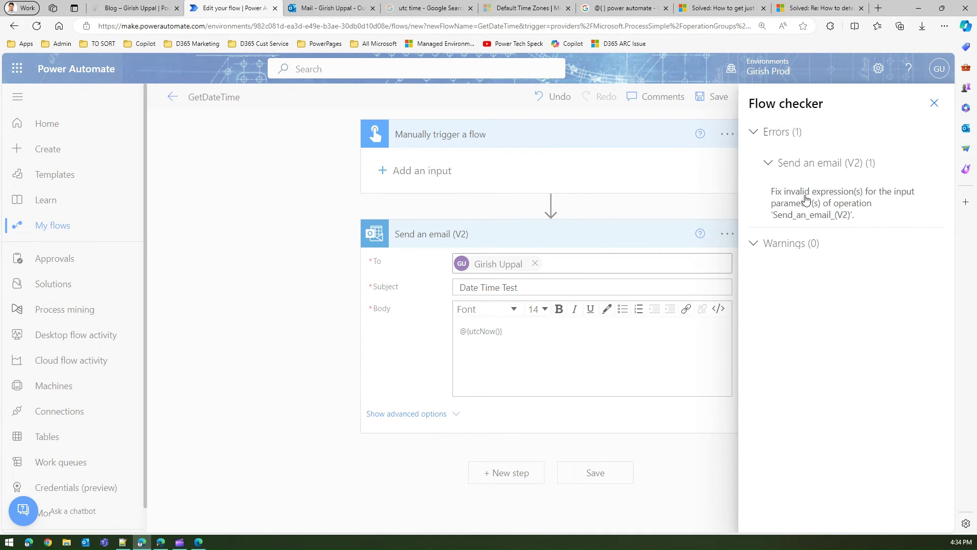
left_click(827, 210)
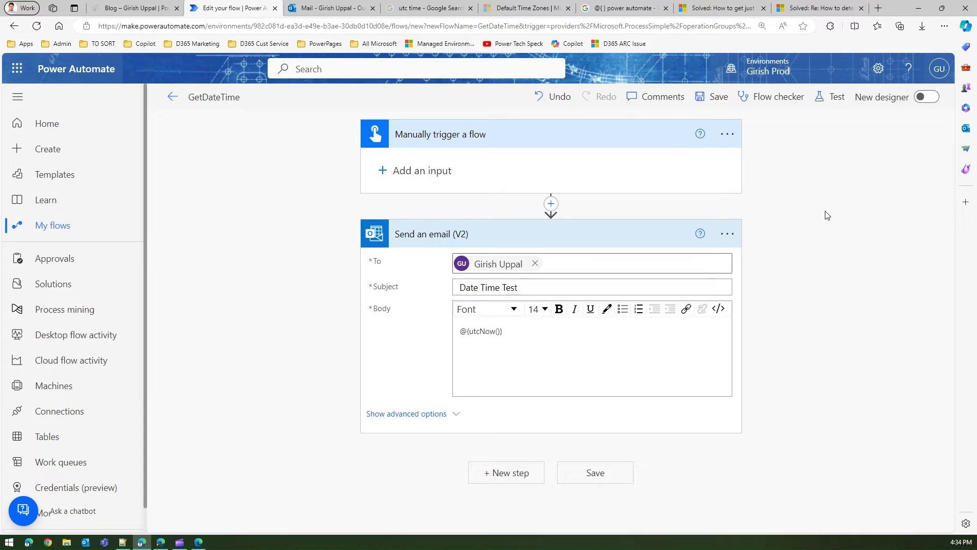
left_click(771, 97)
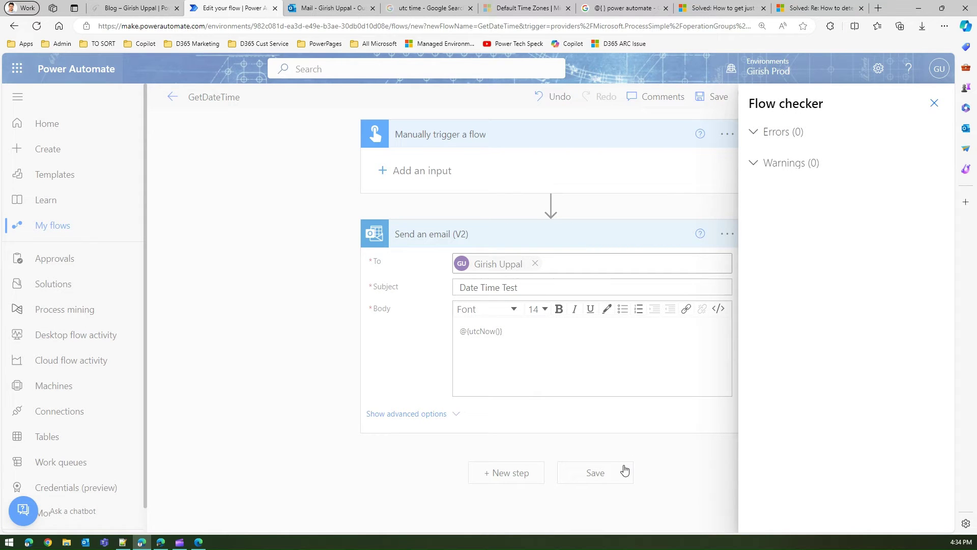
left_click(936, 104)
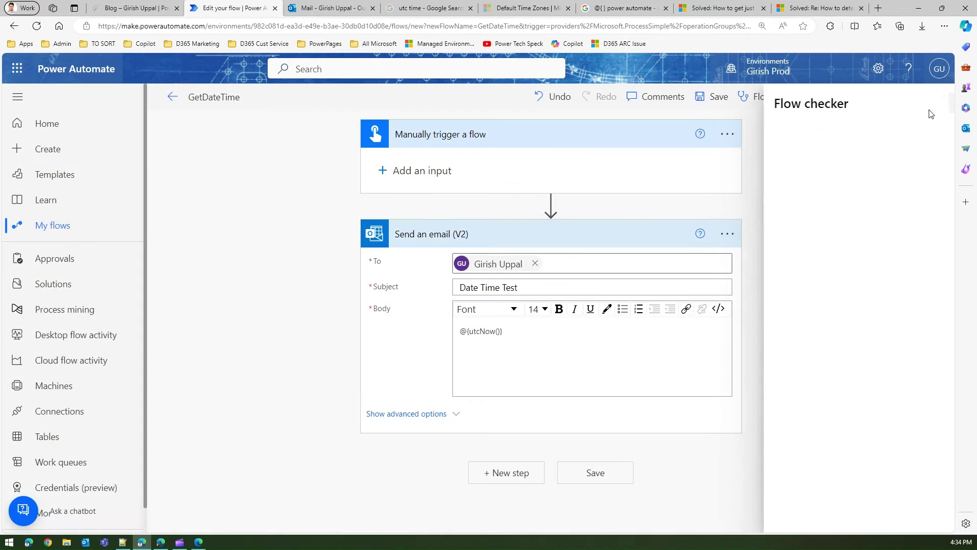
left_click(717, 99)
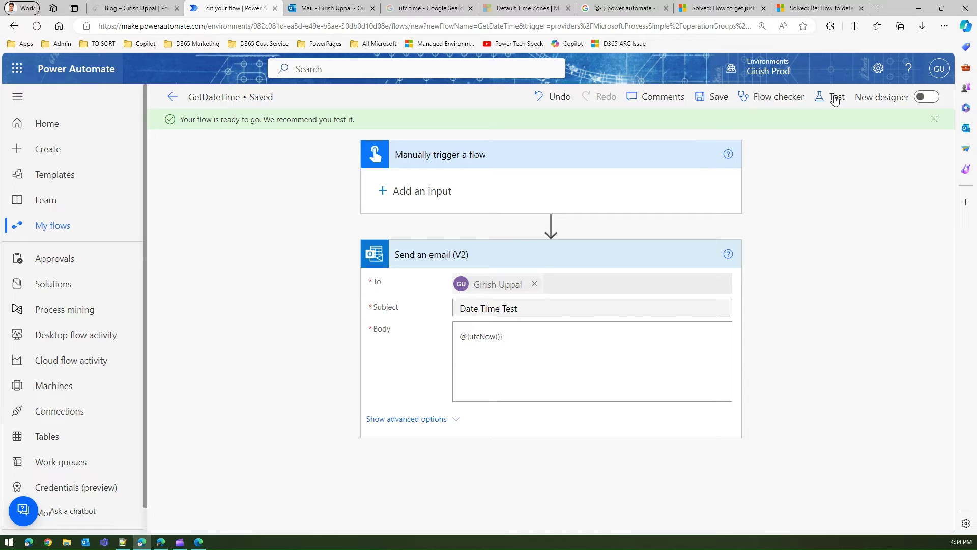
Start a manual test run of GetDateTime with the literal @{utcNow()} body.
left_click(836, 100)
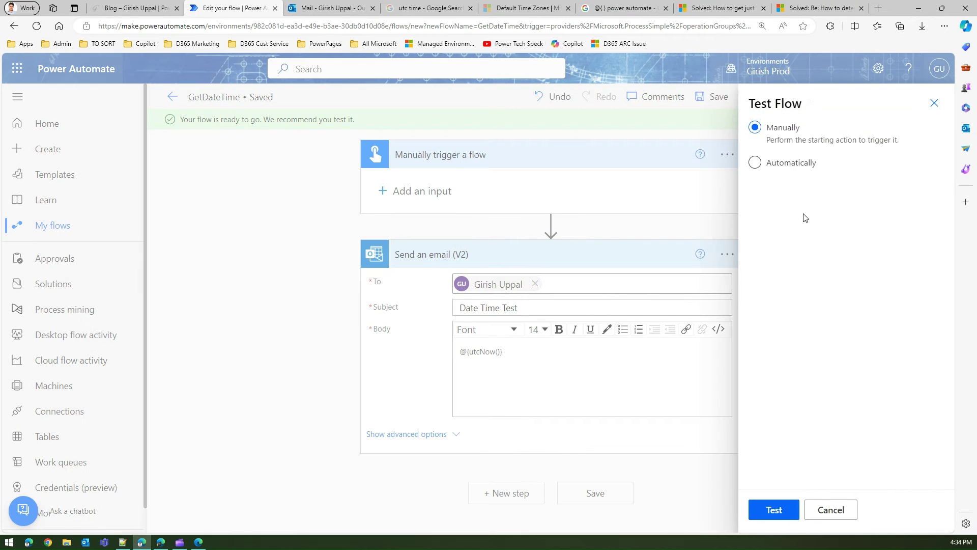
left_click(774, 511)
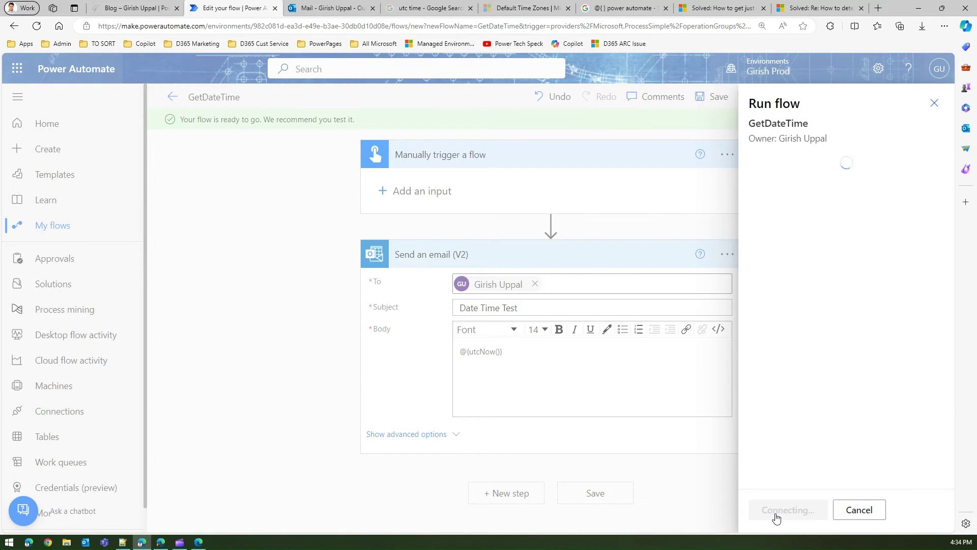
left_click(777, 517)
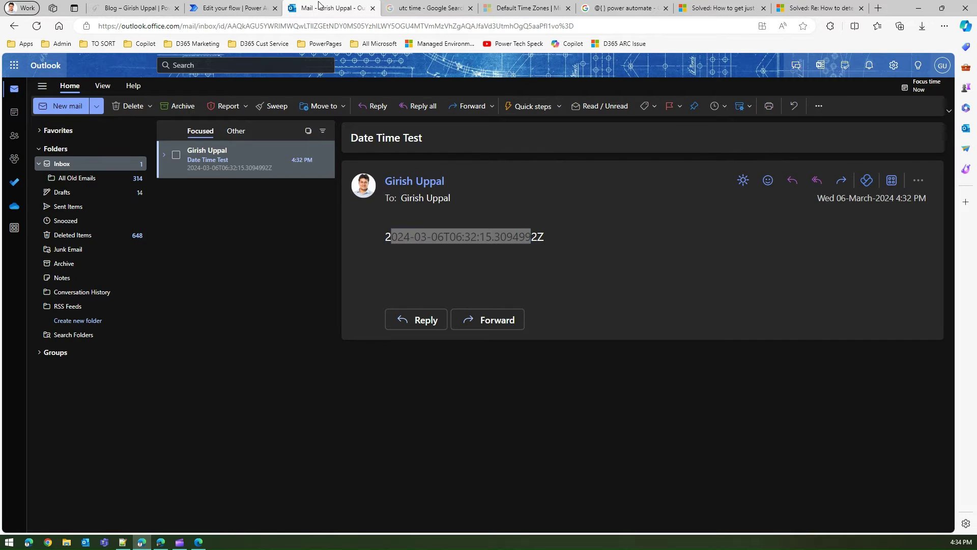
Open the newest Date Time Test email, select its 2024-03-06T06:34:44.4341322Z timestamp, and return.
left_click(320, 7)
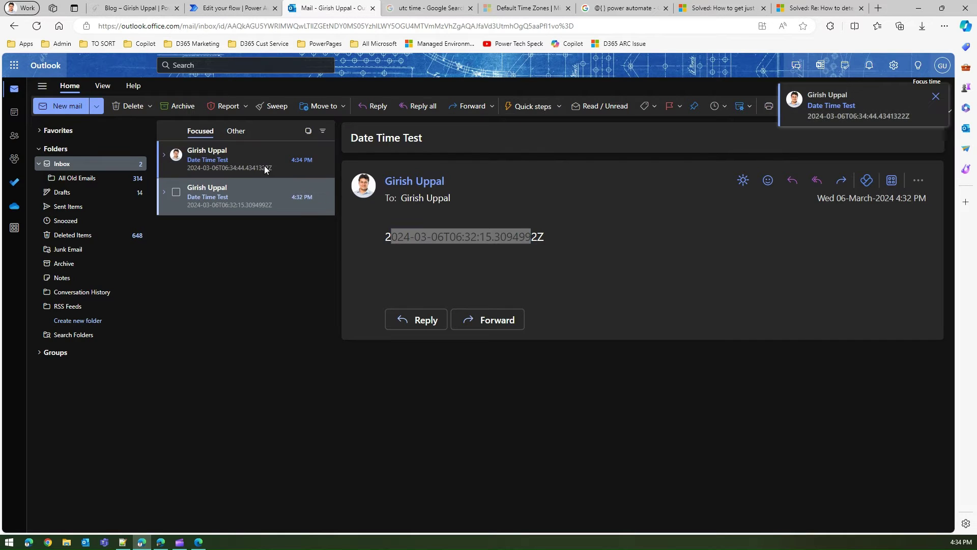
left_click(244, 162)
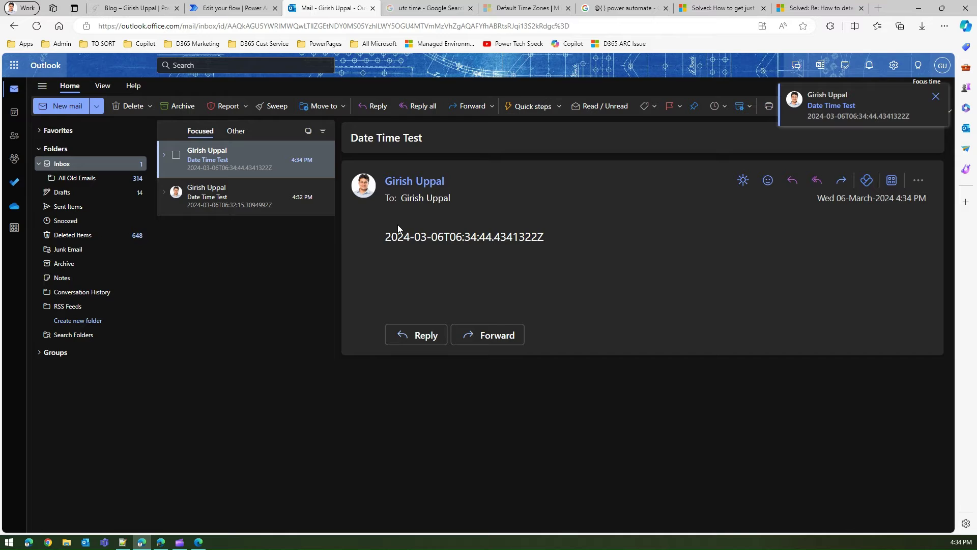
left_click_drag(387, 237, 546, 250)
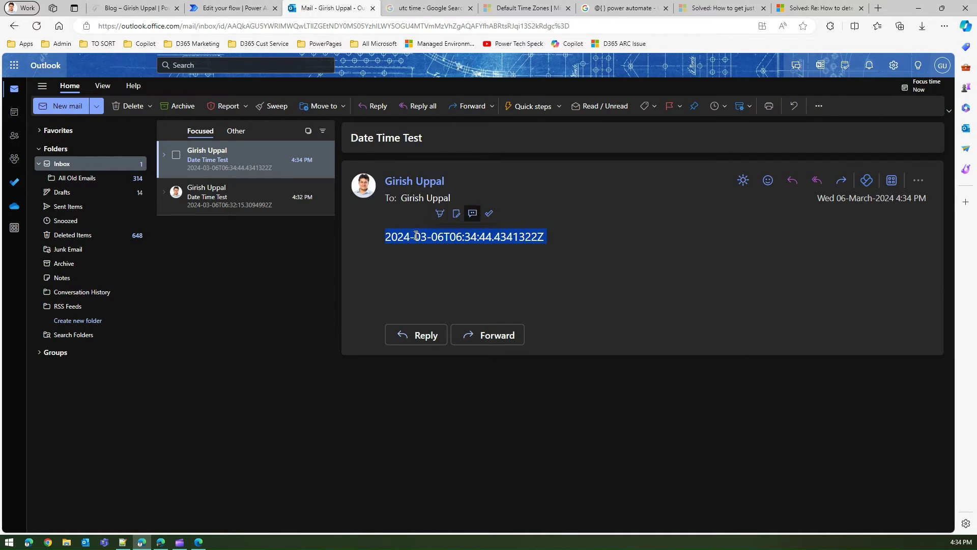
left_click(232, 7)
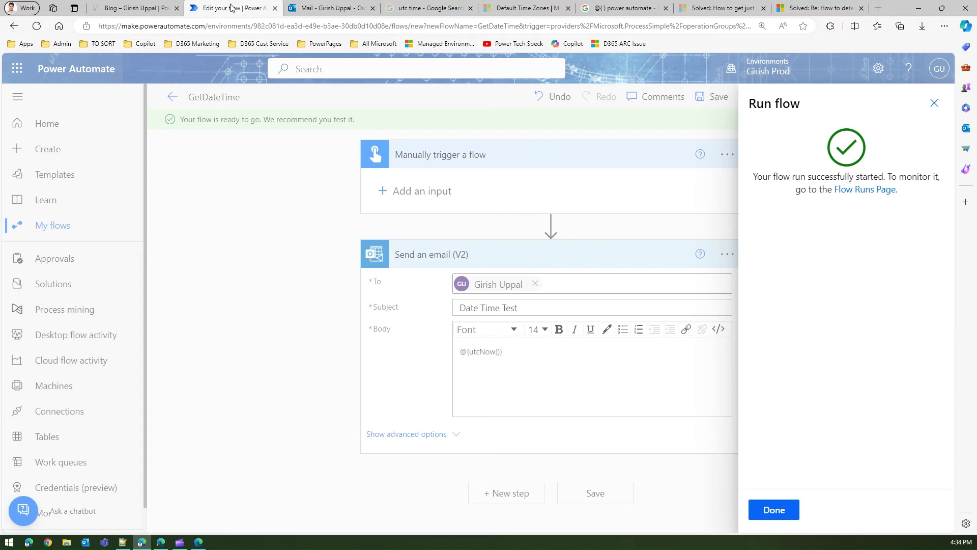
Close the run confirmation, return to edit mode, and select the Send an email (V2) card.
left_click(779, 509)
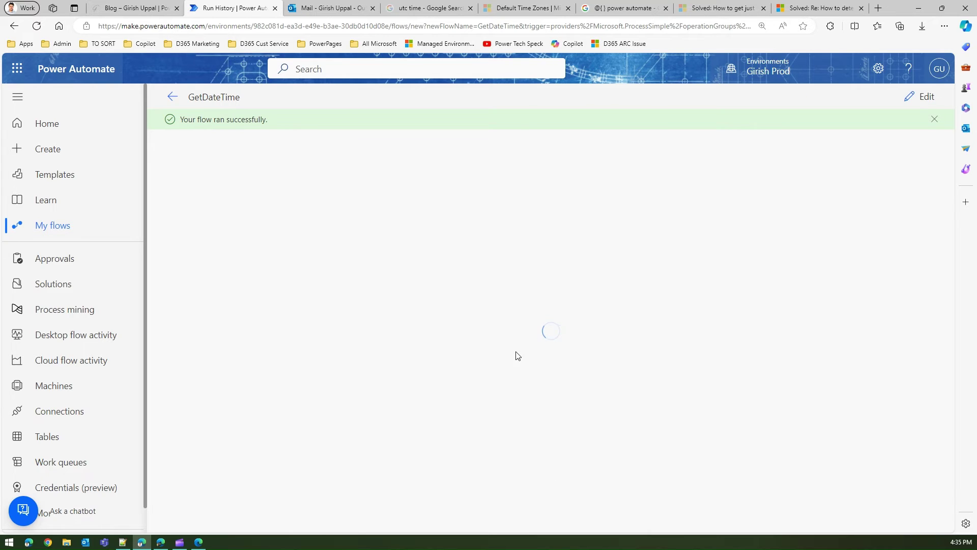
left_click(918, 99)
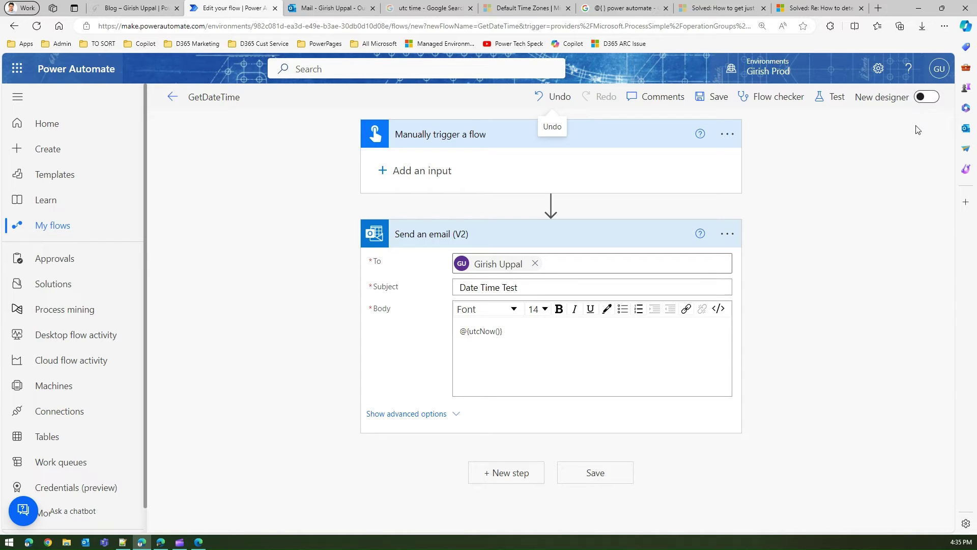
left_click(514, 334)
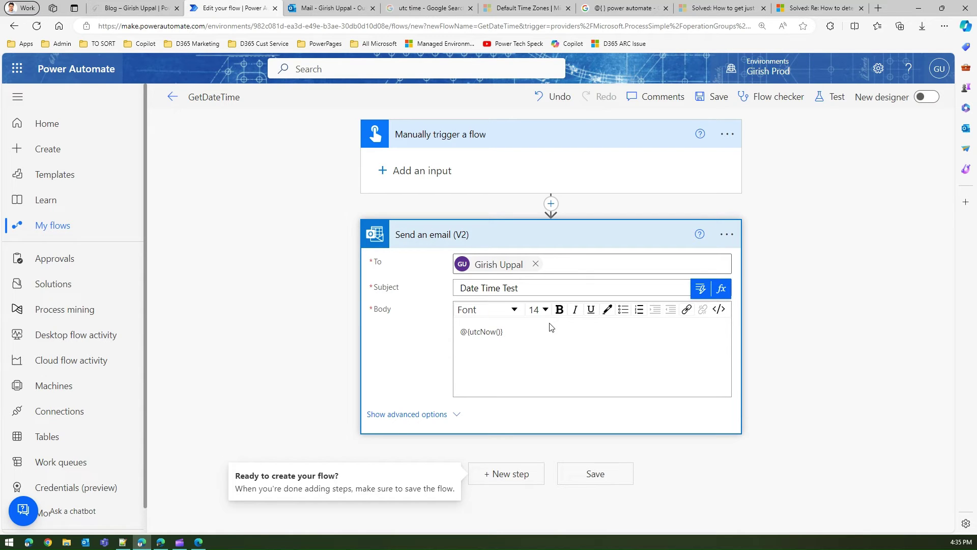
Insert a Compose action between the trigger and the Send an email (V2) step.
left_click(550, 204)
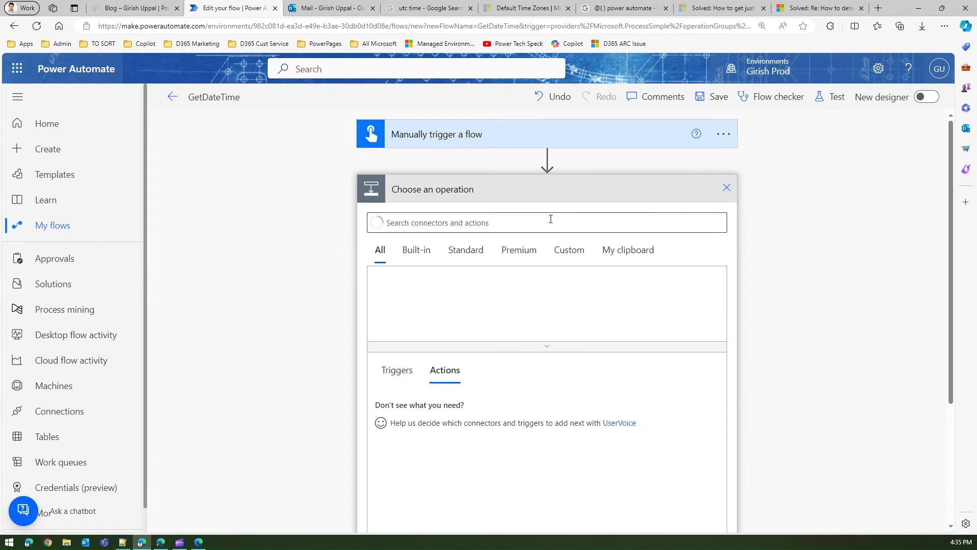
type("c")
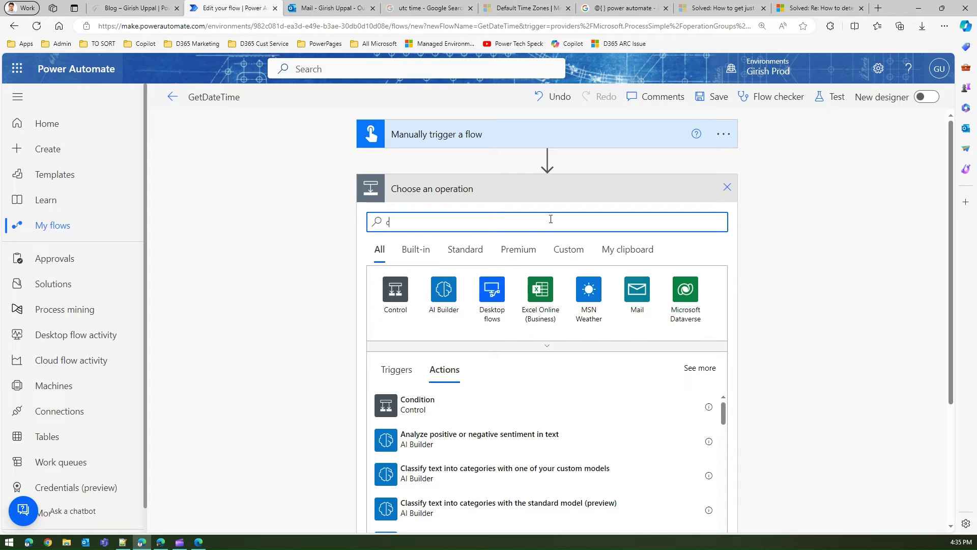
type("ompose")
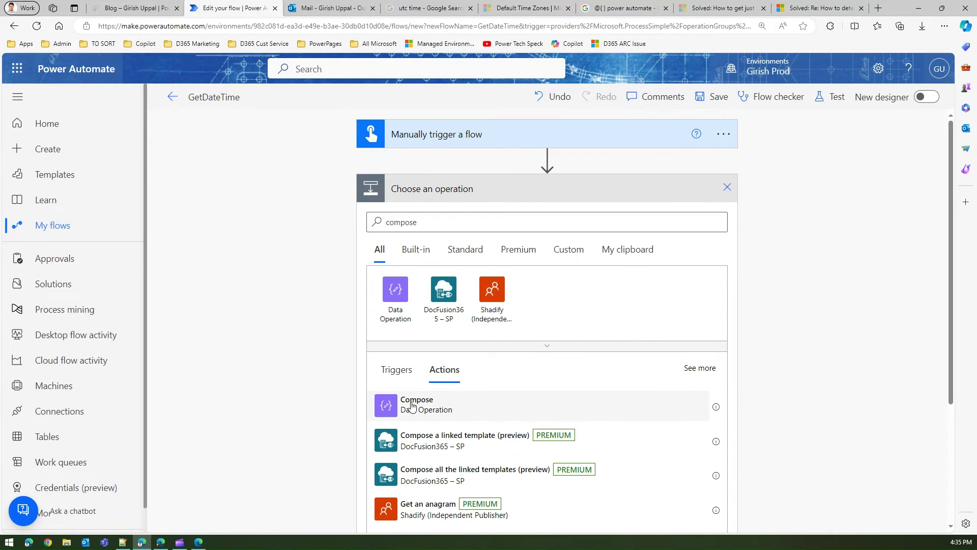
left_click(412, 409)
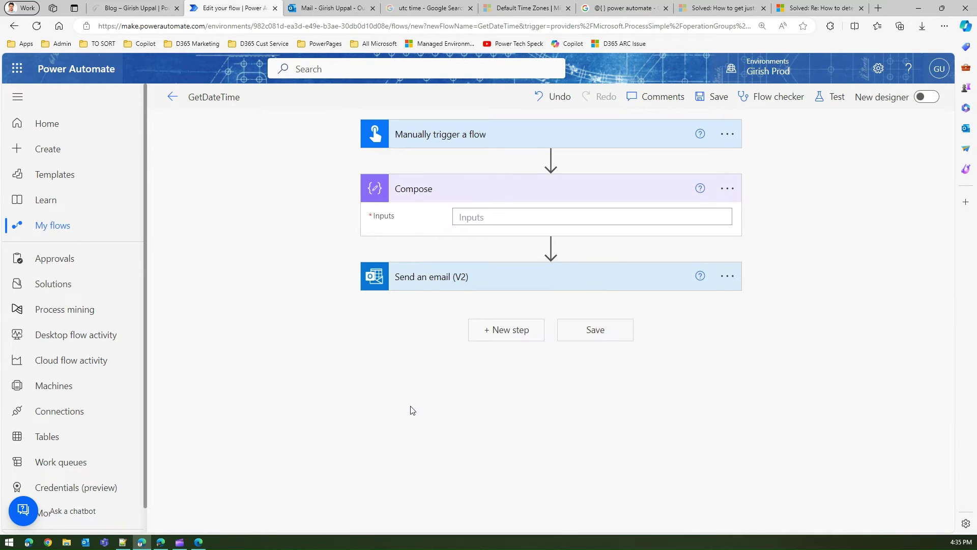
Set the Compose Inputs to the expression utcNow(), correcting the mistyped capital O.
left_click(504, 216)
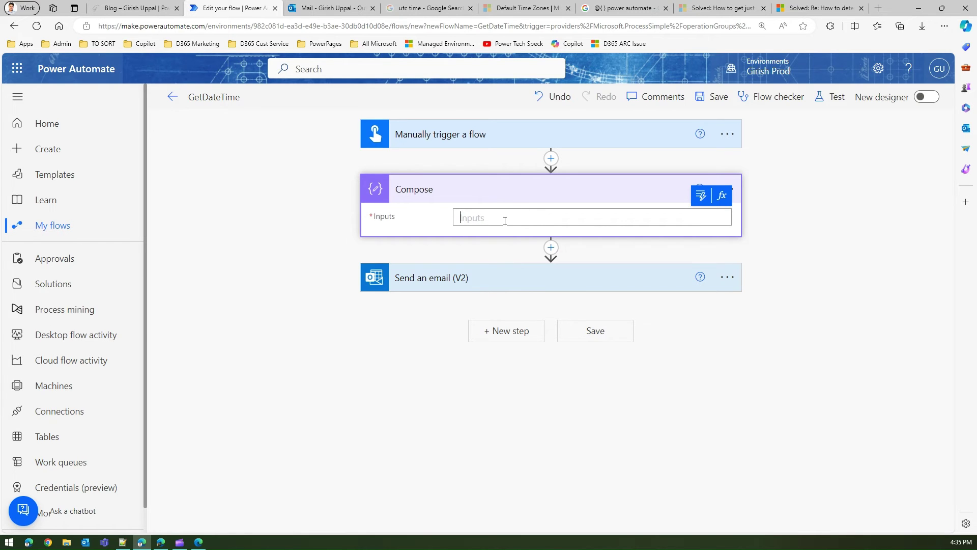
left_click(720, 197)
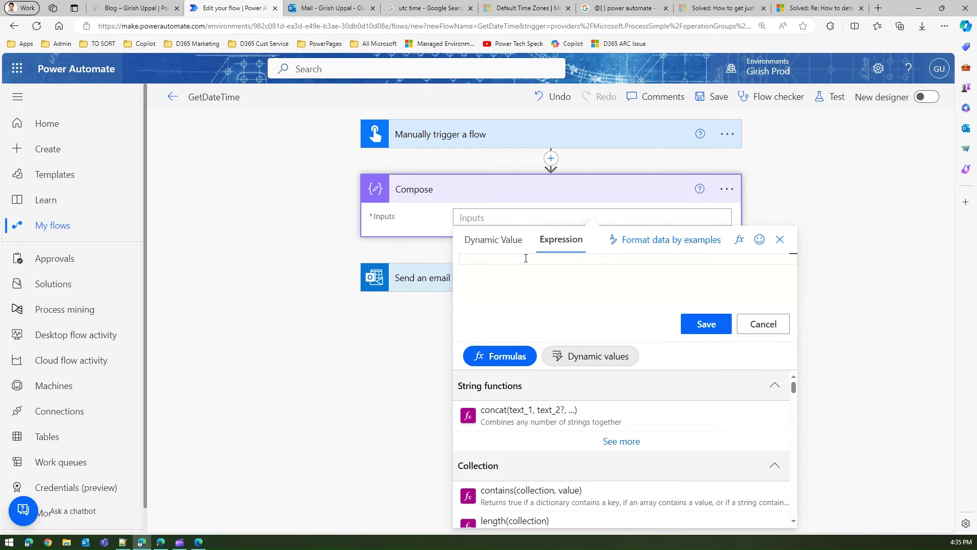
type("utcNOw()")
double_click(483, 259)
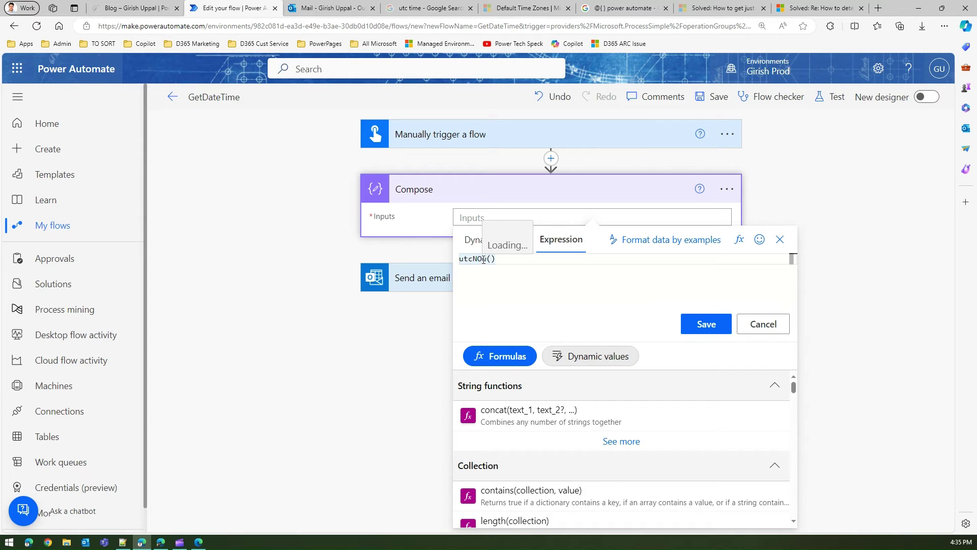
left_click(483, 259)
key("BackSpace")
type("ow")
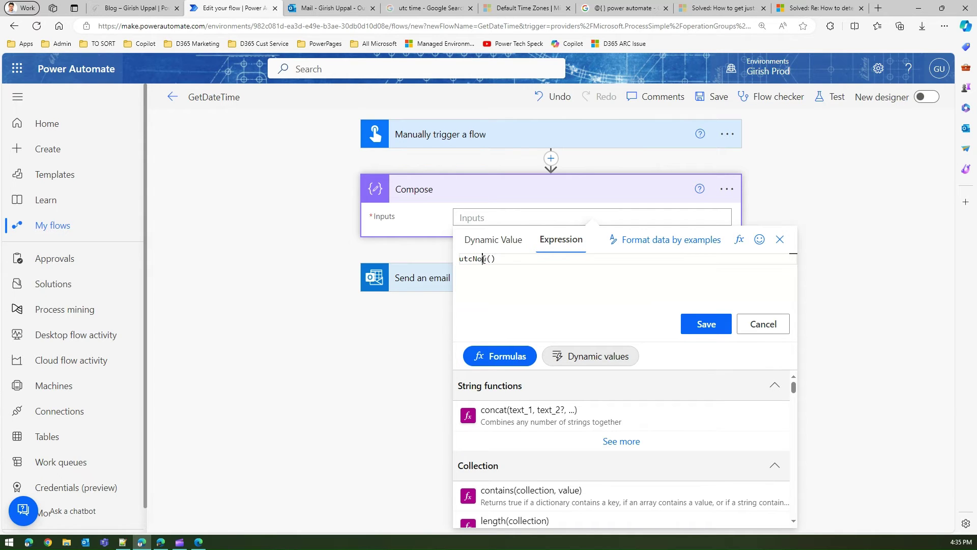
left_click(706, 325)
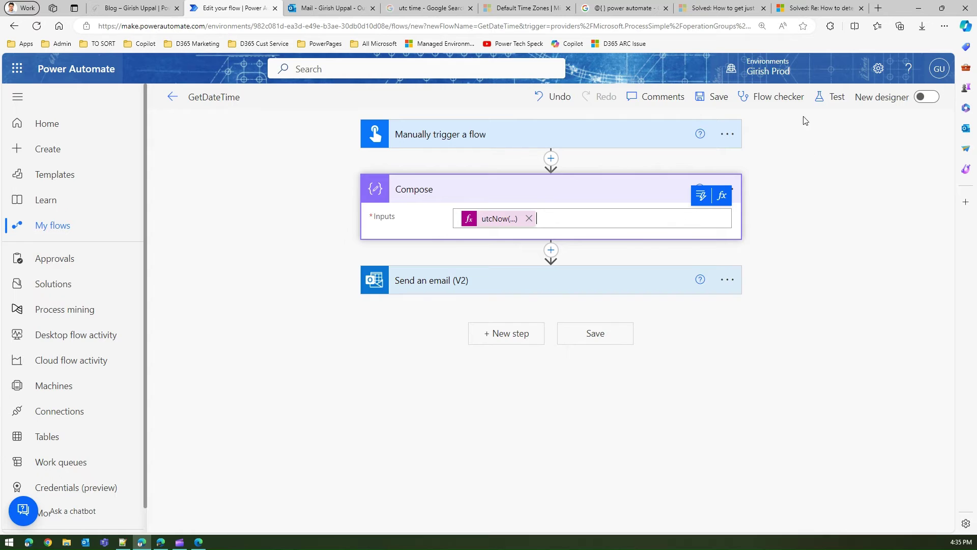
Save GetDateTime, run a manual test, and check Compose's output 2024-03-06T06:35:57.3940615Z.
left_click(713, 97)
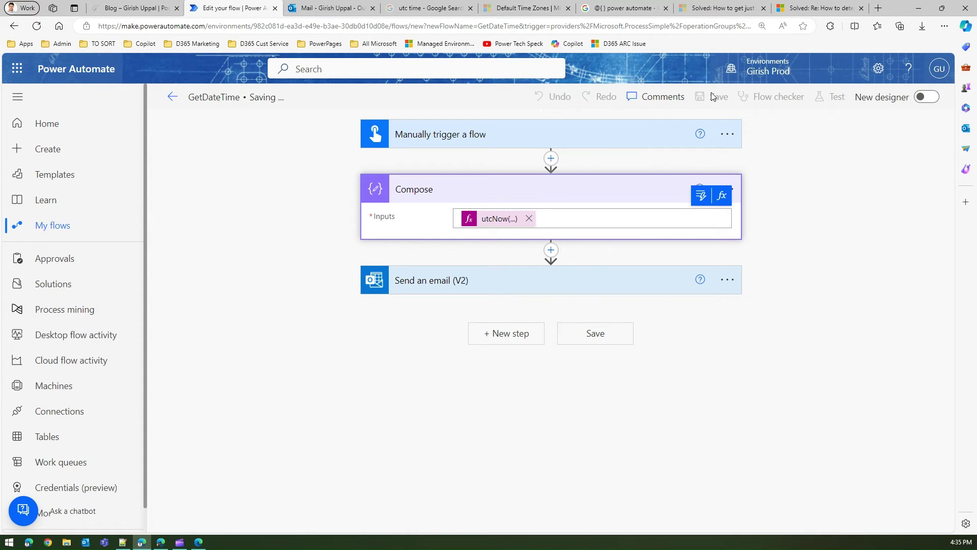
left_click(833, 99)
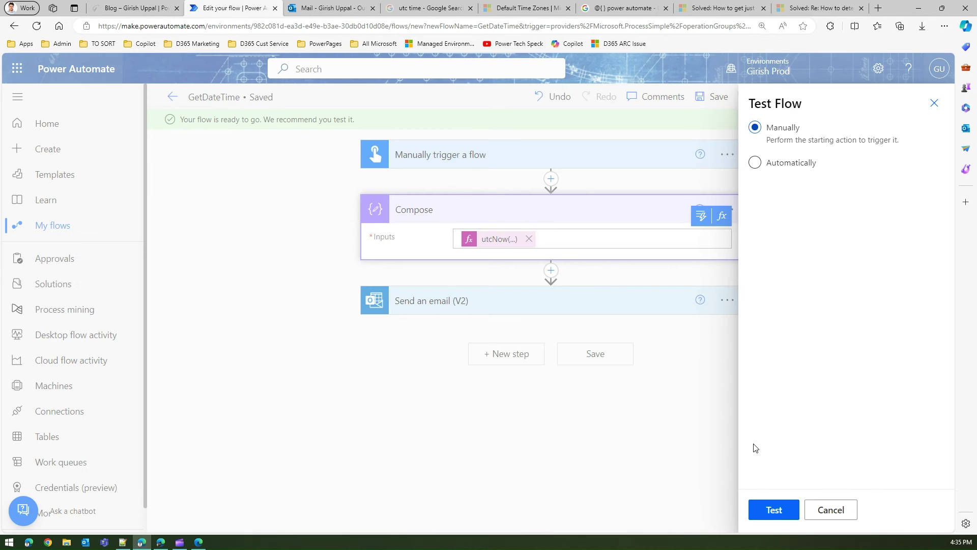
left_click(773, 510)
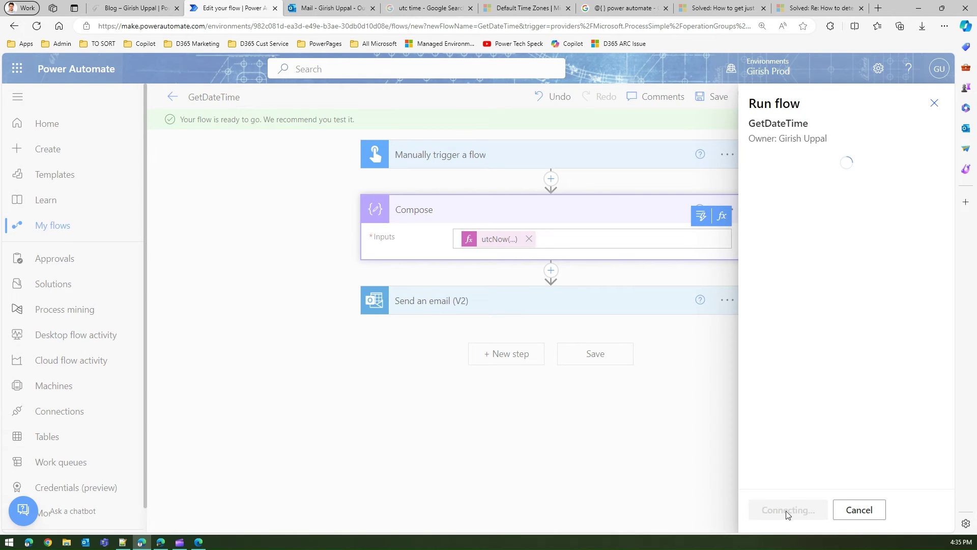
left_click(799, 512)
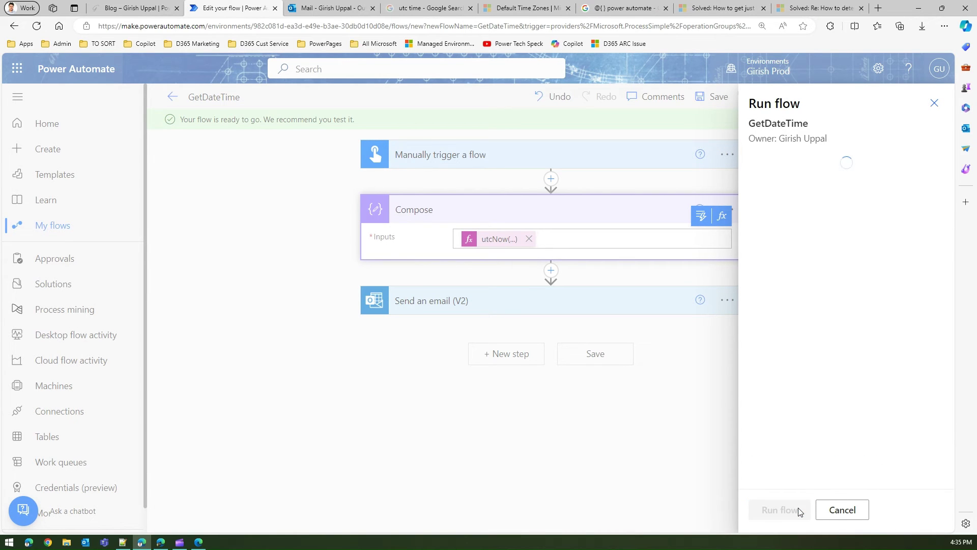
left_click(773, 509)
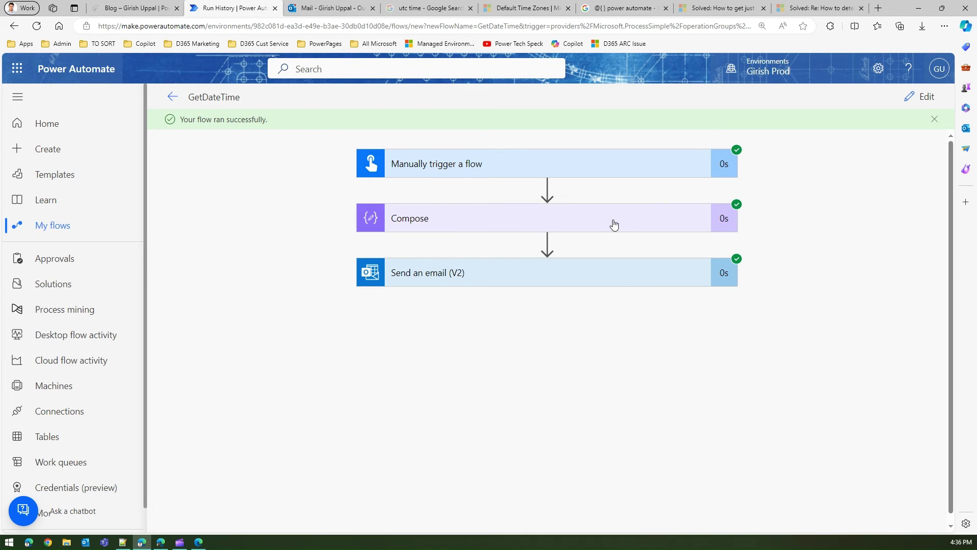
left_click(614, 224)
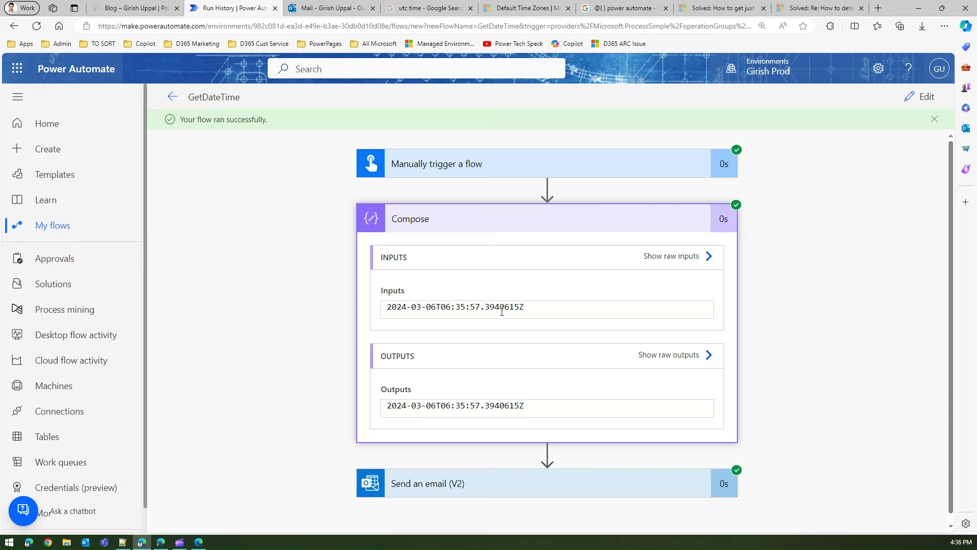
left_click_drag(430, 405, 494, 410)
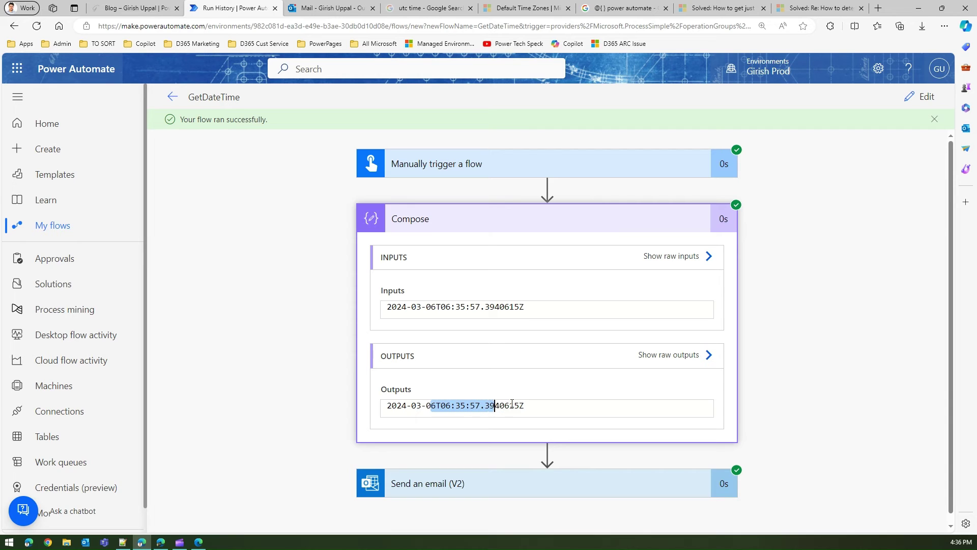
Back in the editor, add a second Compose action below the first Compose.
left_click(917, 101)
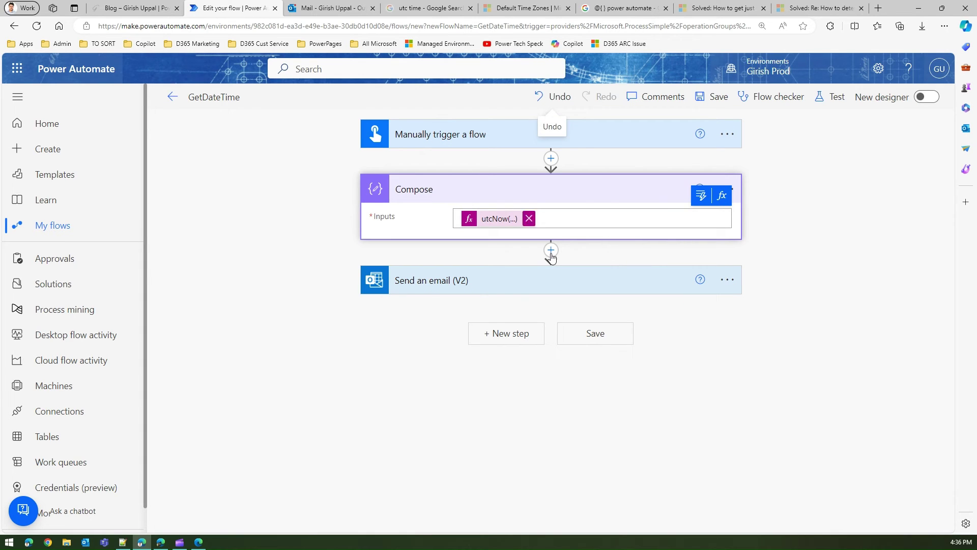
left_click(551, 250)
left_click(548, 273)
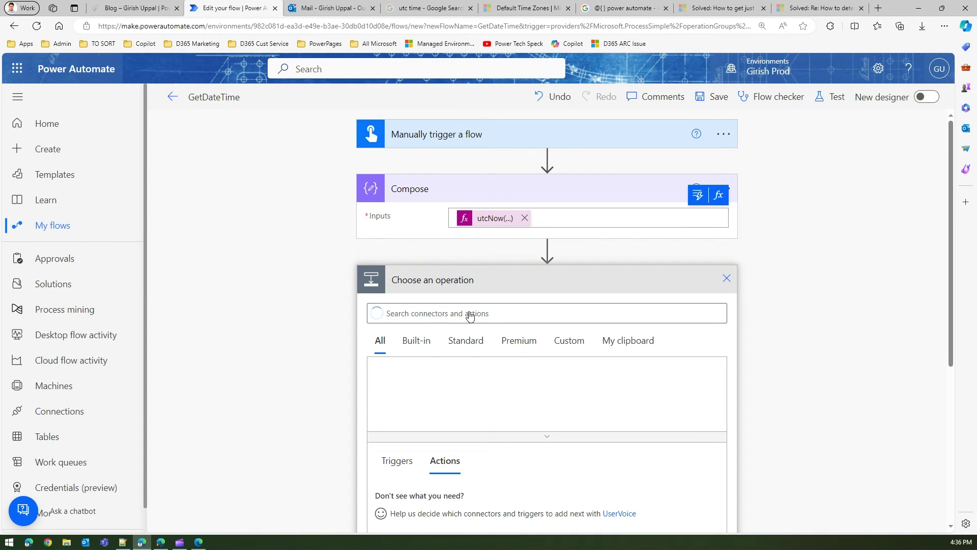
left_click(469, 316)
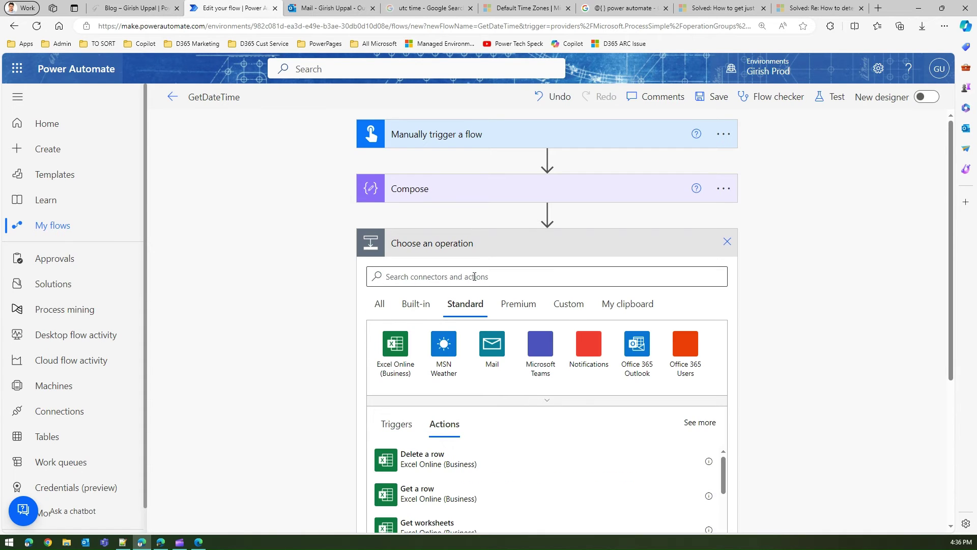
left_click(474, 277)
type("Compose")
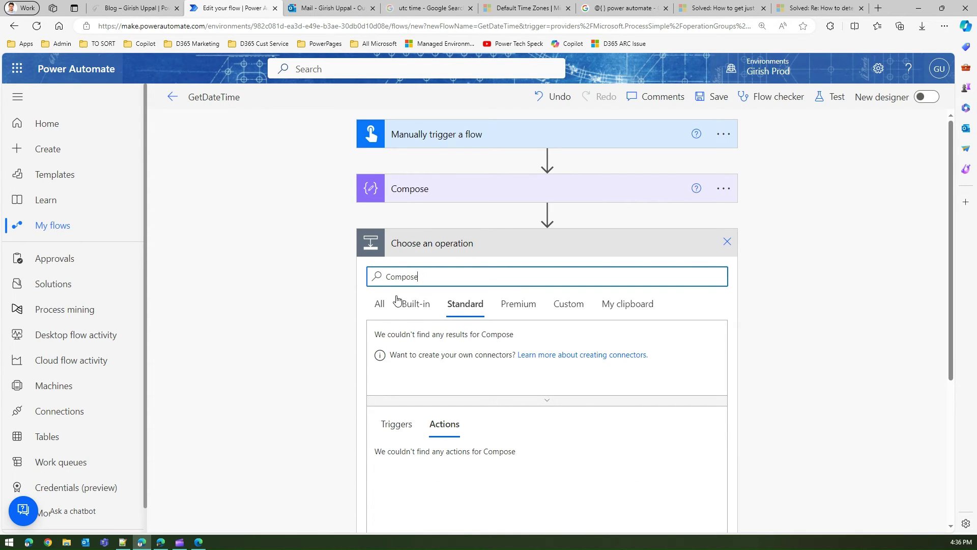
left_click(381, 305)
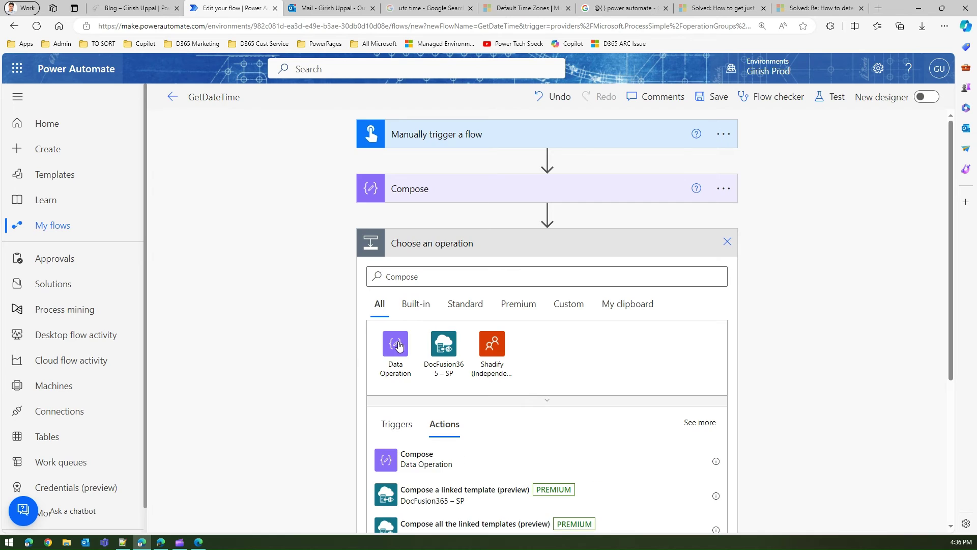
left_click(412, 467)
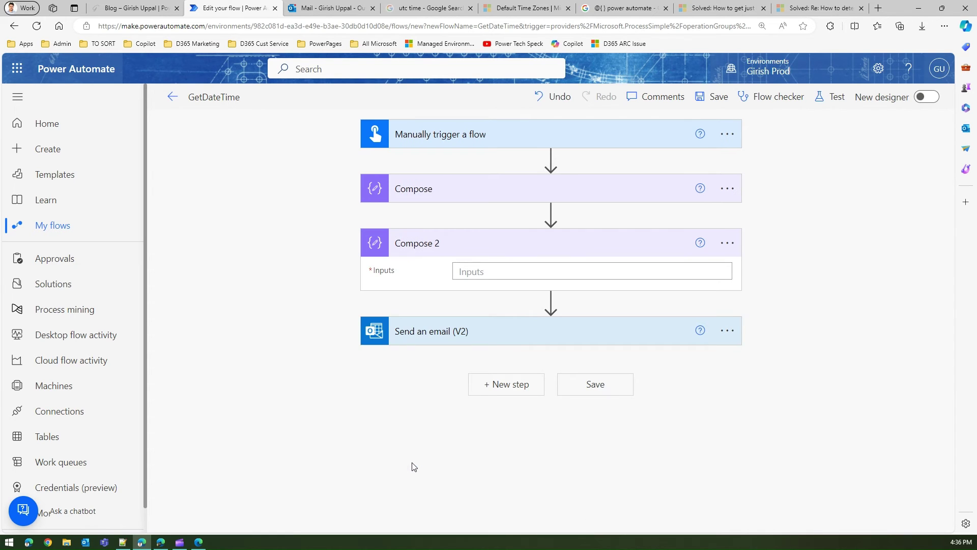
Type the plain text @{utcNow()} into Compose 2's Inputs and save the flow.
left_click(494, 271)
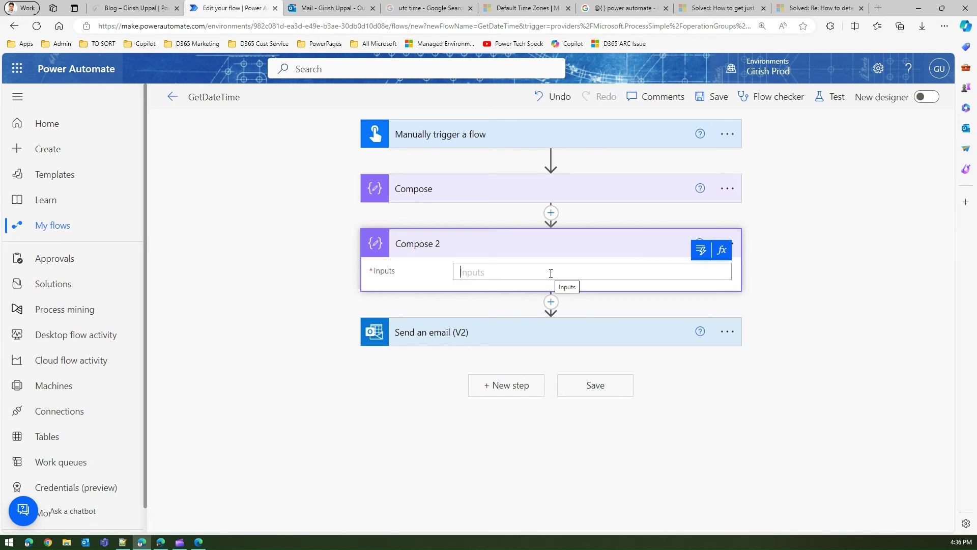
type("@")
type("{utcNow()")
left_click(591, 387)
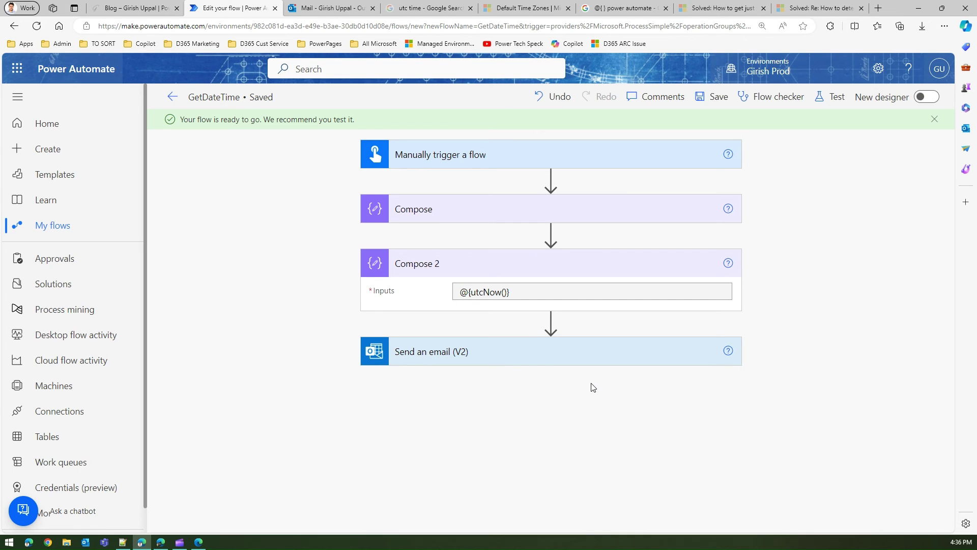
Run another manual test of the flow.
left_click(833, 100)
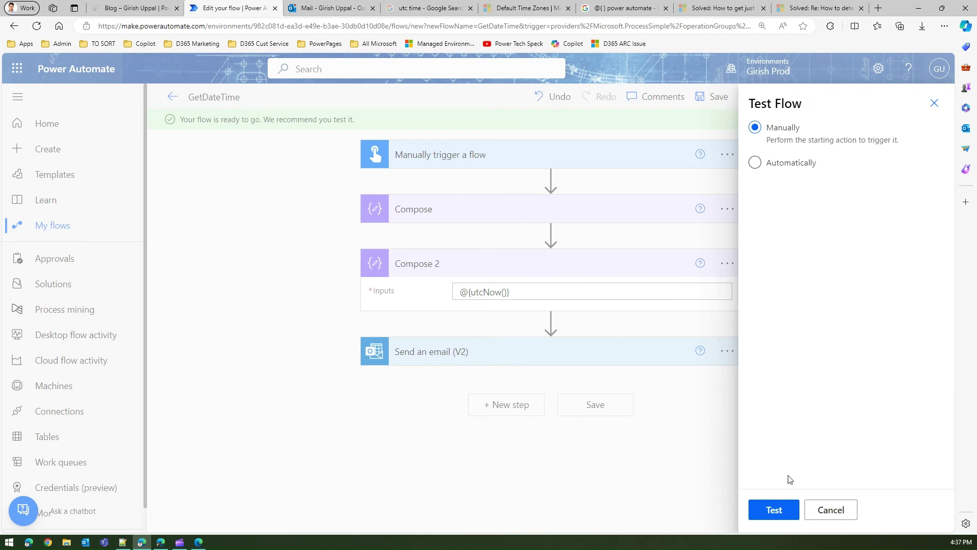
left_click(773, 513)
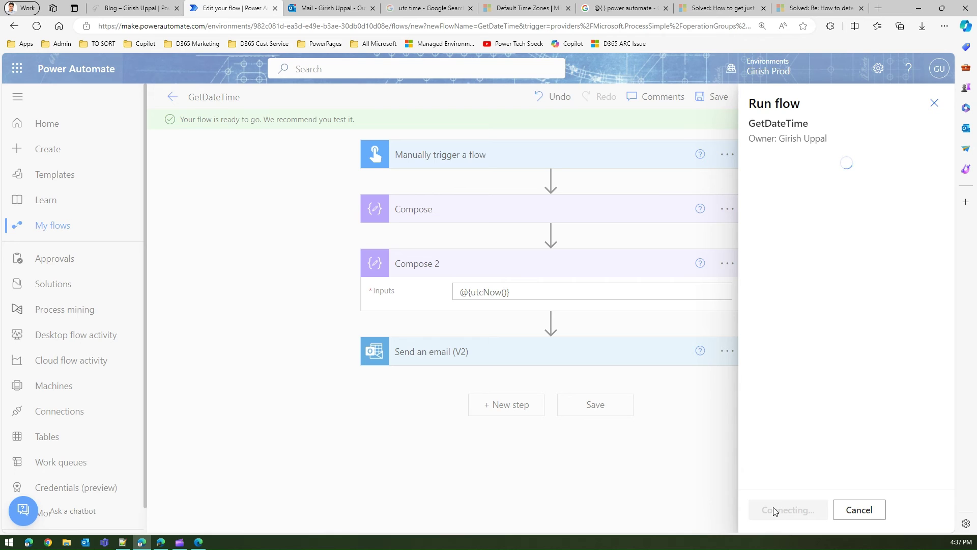
left_click(774, 509)
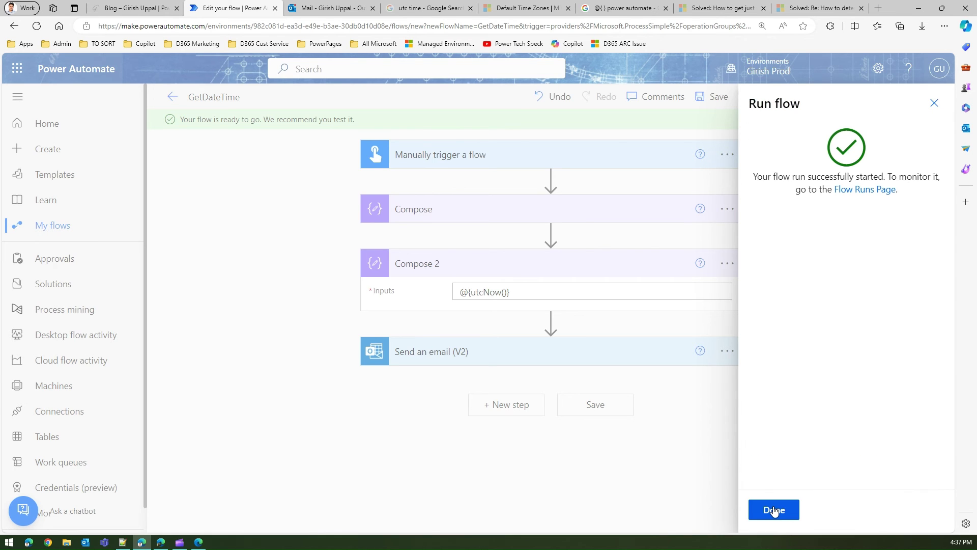
left_click(773, 509)
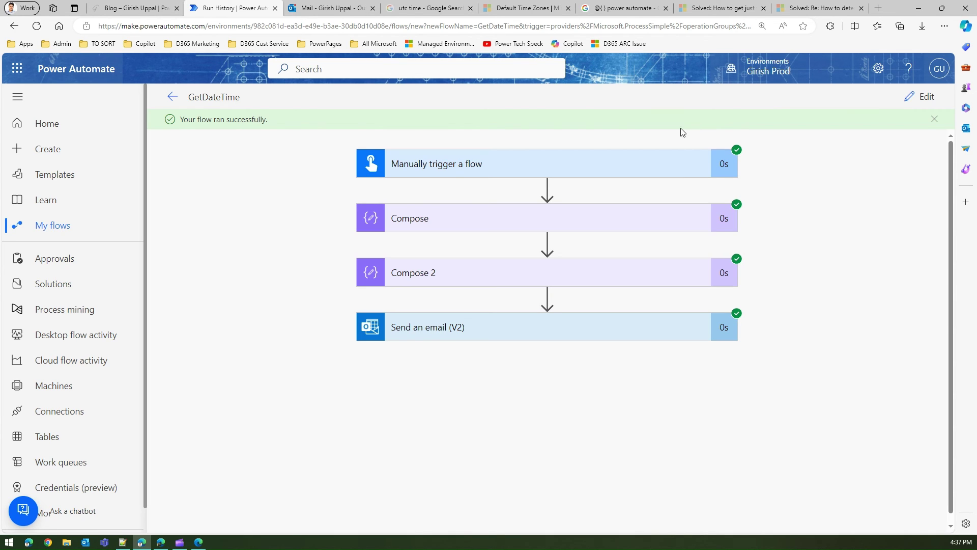
Compare outputs: Compose gives 2024-03-06T06:37:09.8842707Z, Compose 2 returns literal @{utcNow()}.
left_click(611, 217)
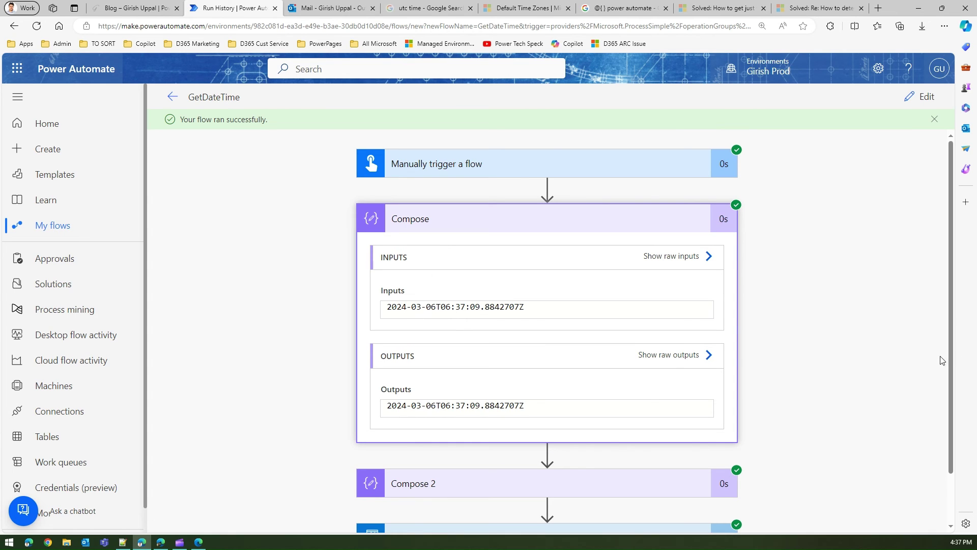
scroll(952, 357, "down", 2)
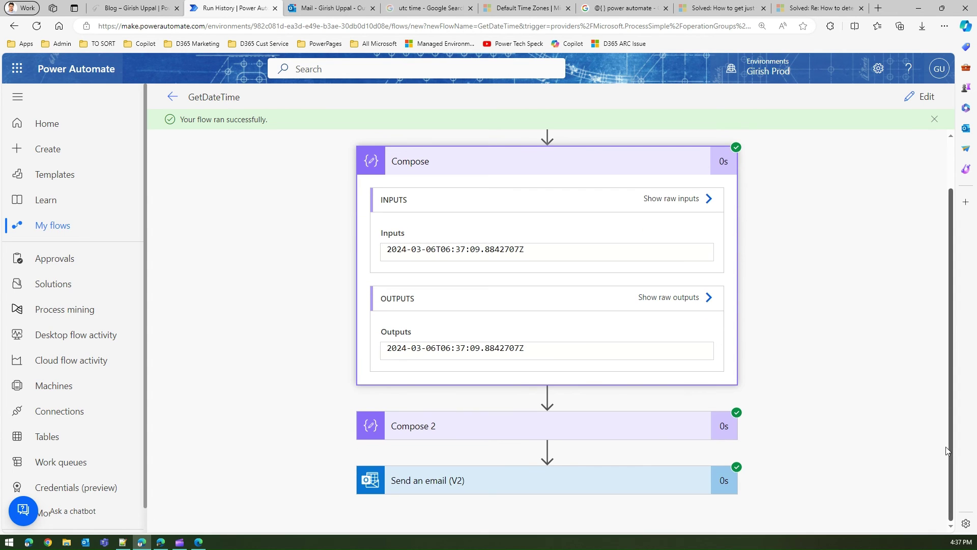
left_click(640, 427)
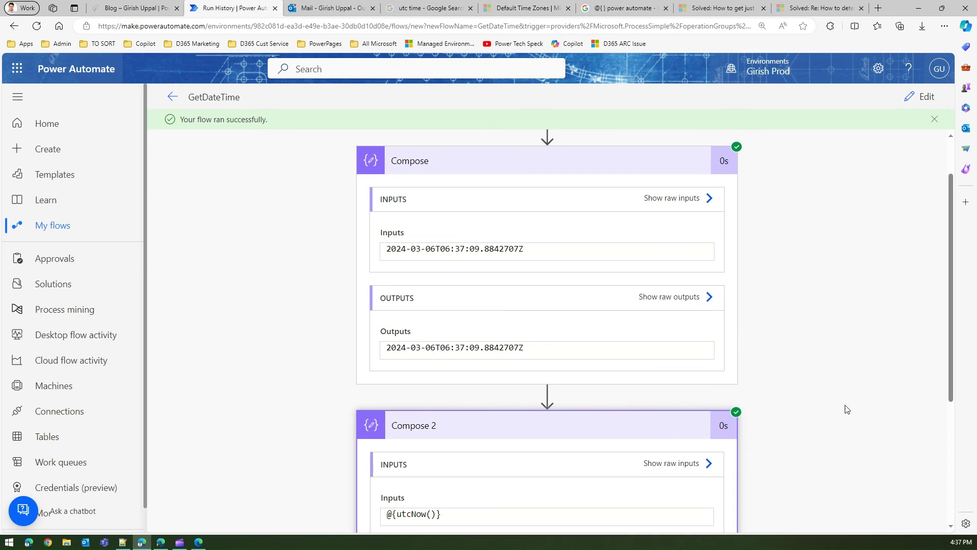
scroll(944, 356, "down", 4)
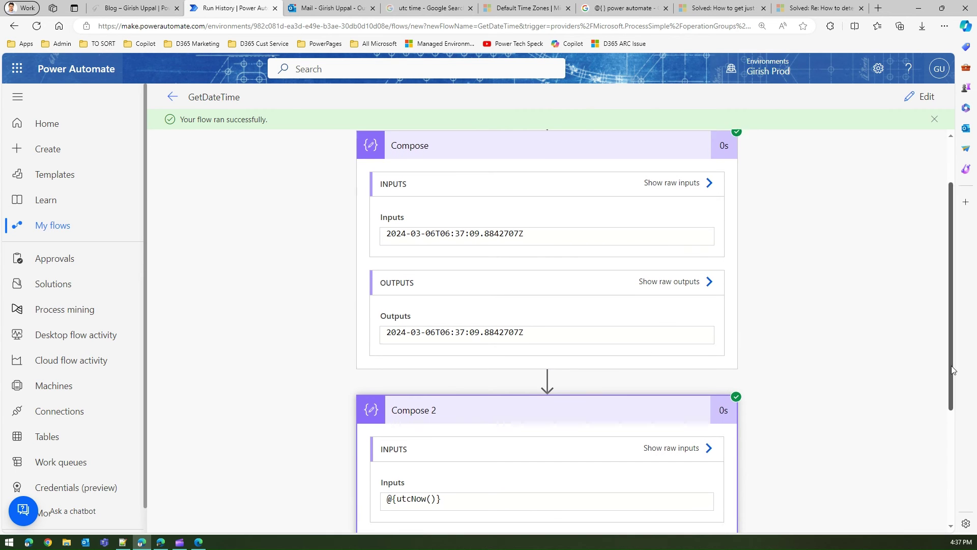
scroll(936, 456, "down", 1)
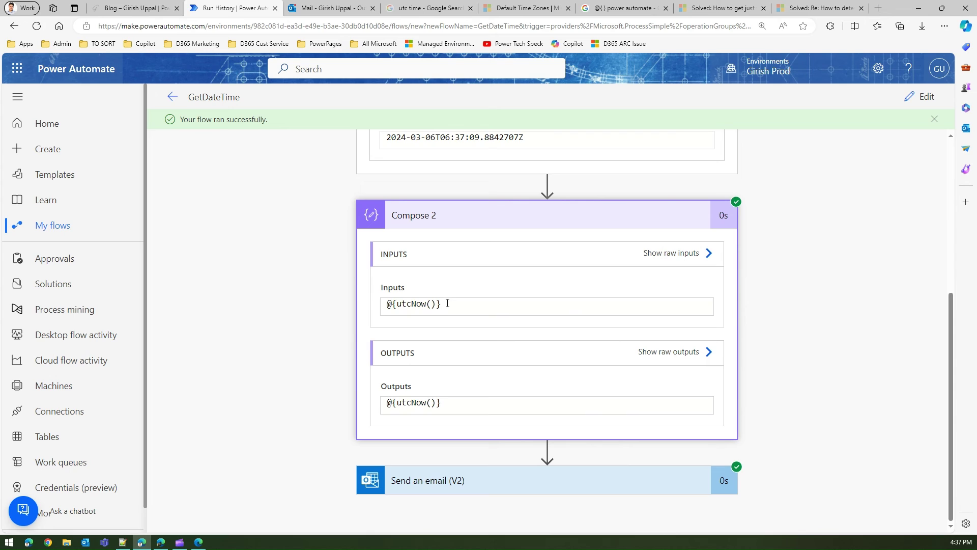
left_click_drag(447, 303, 388, 294)
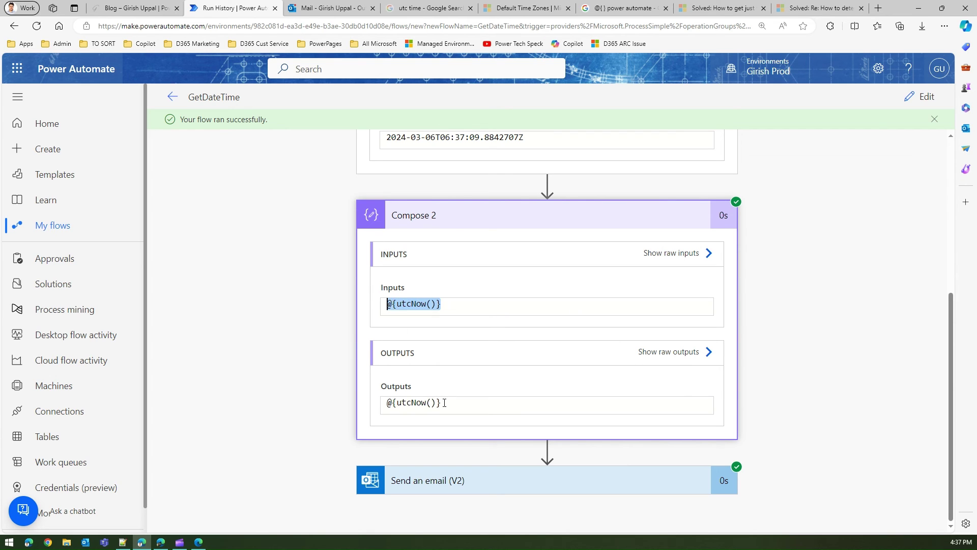
left_click_drag(444, 403, 386, 397)
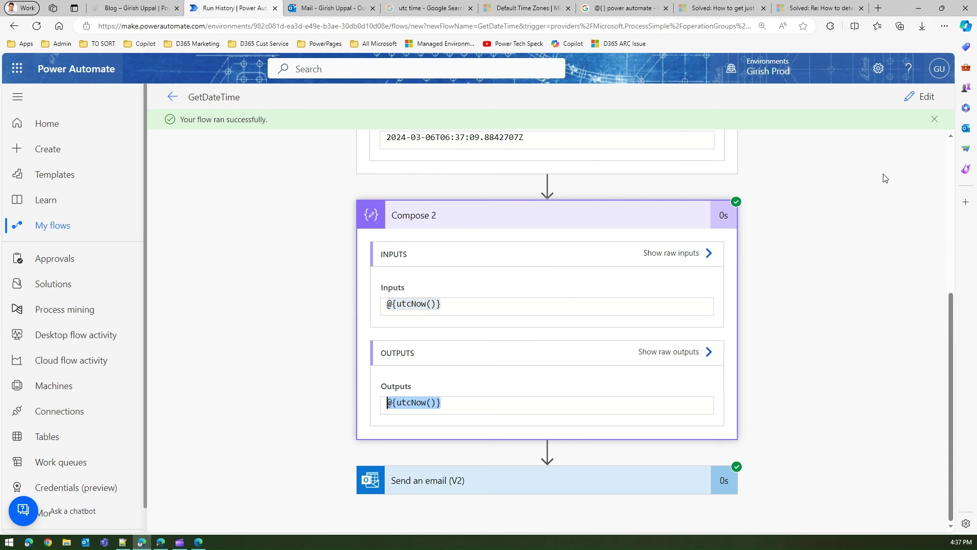
scroll(954, 257, "up", 5)
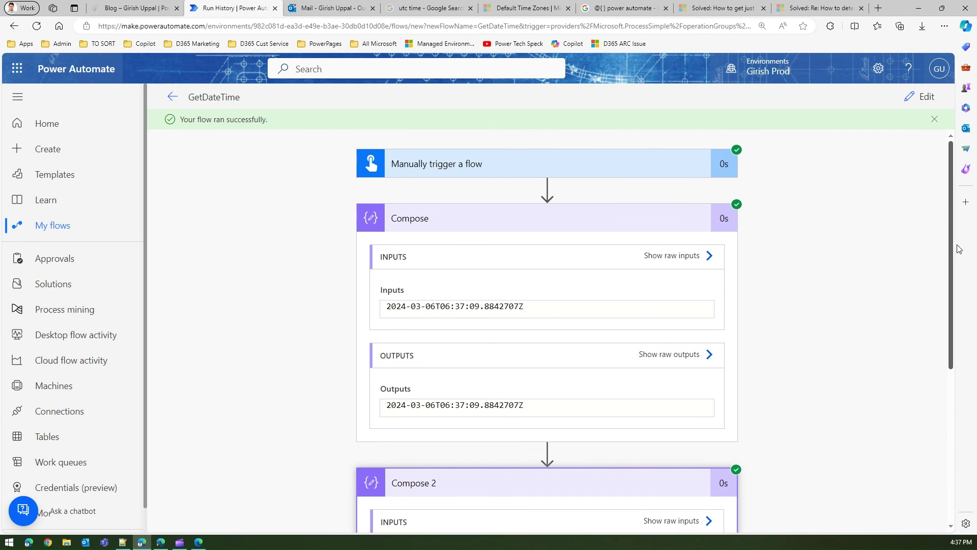
Reopen the flow for editing and expand the Send an email (V2) step.
left_click(926, 100)
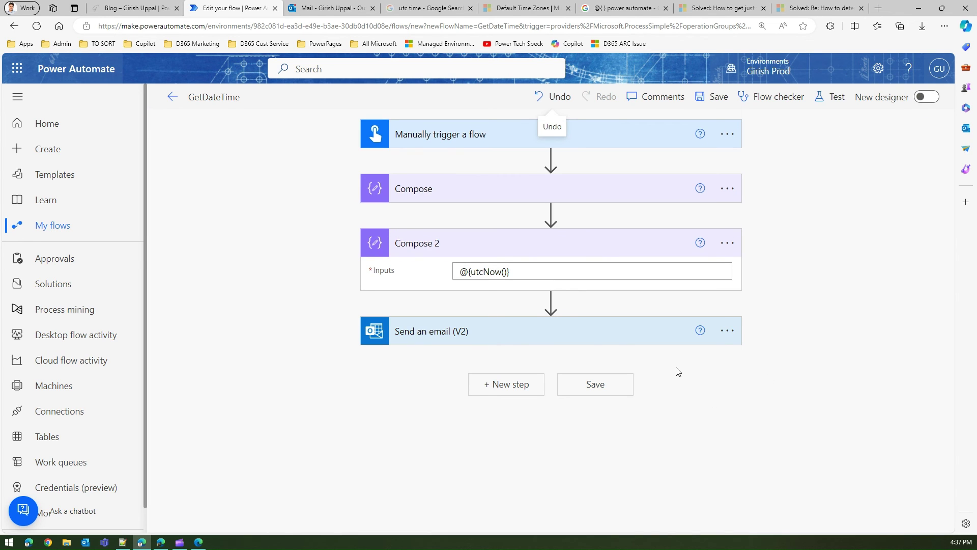
left_click(604, 331)
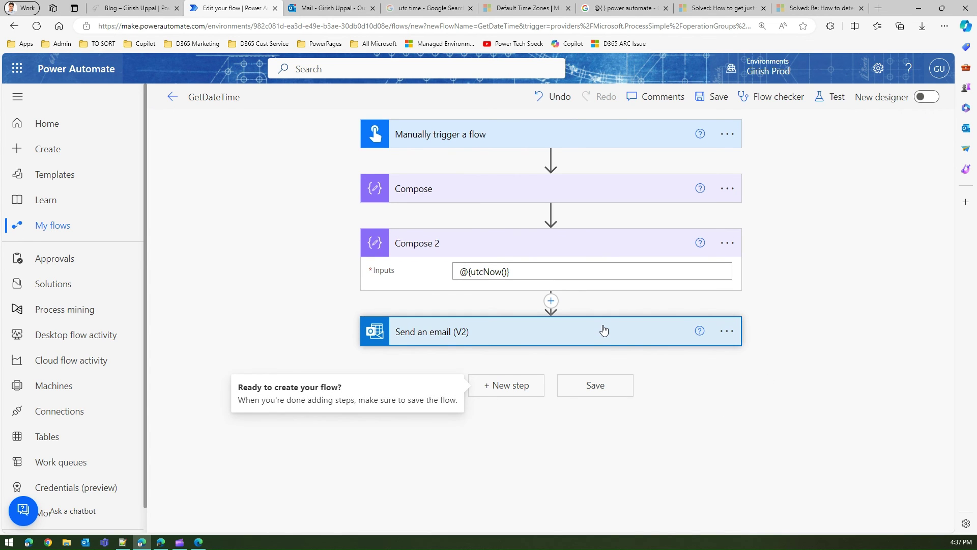